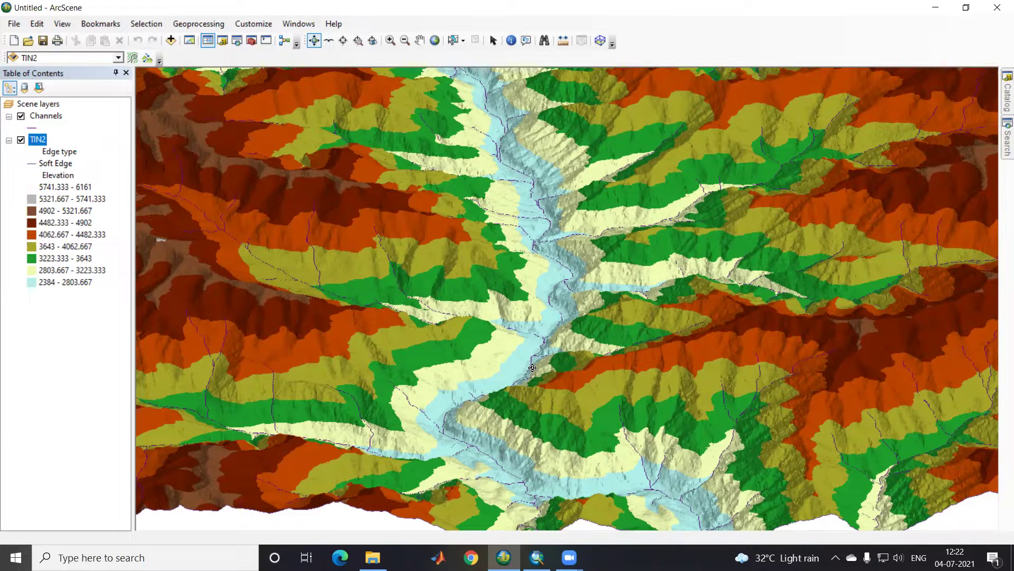
Step: Orbit the 3D terrain closer to look along the valley toward the distant ridges
drag(534, 377, 539, 379)
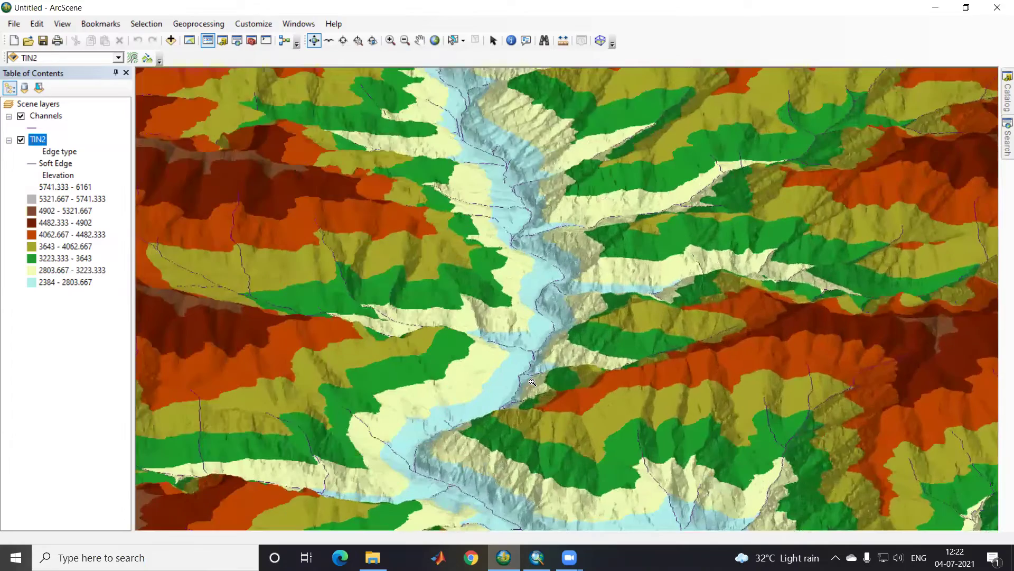
right_drag(532, 382, 529, 379)
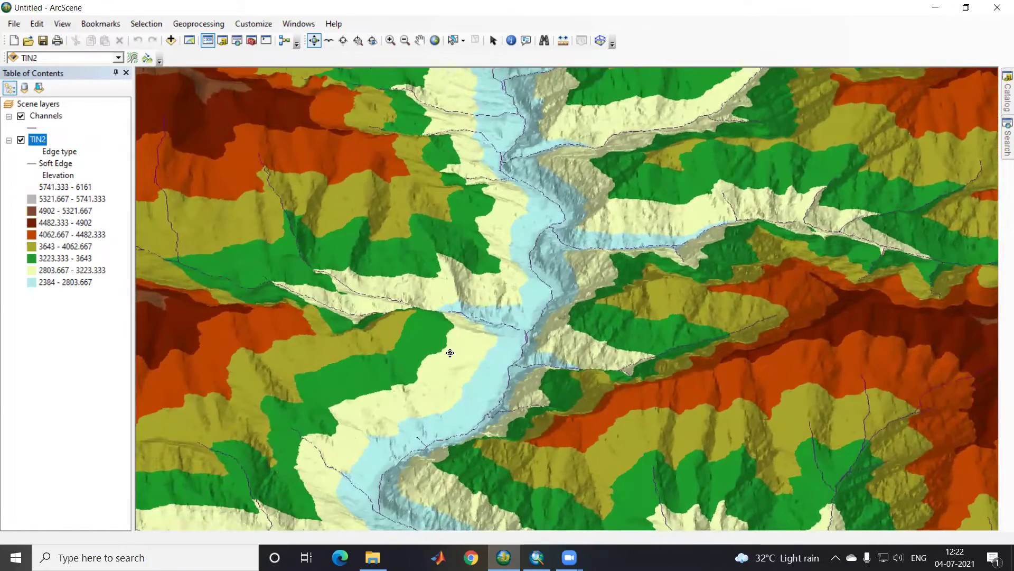
mouse_move(451, 353)
mouse_down()
mouse_move(546, 374)
mouse_move(478, 369)
mouse_move(466, 357)
mouse_up()
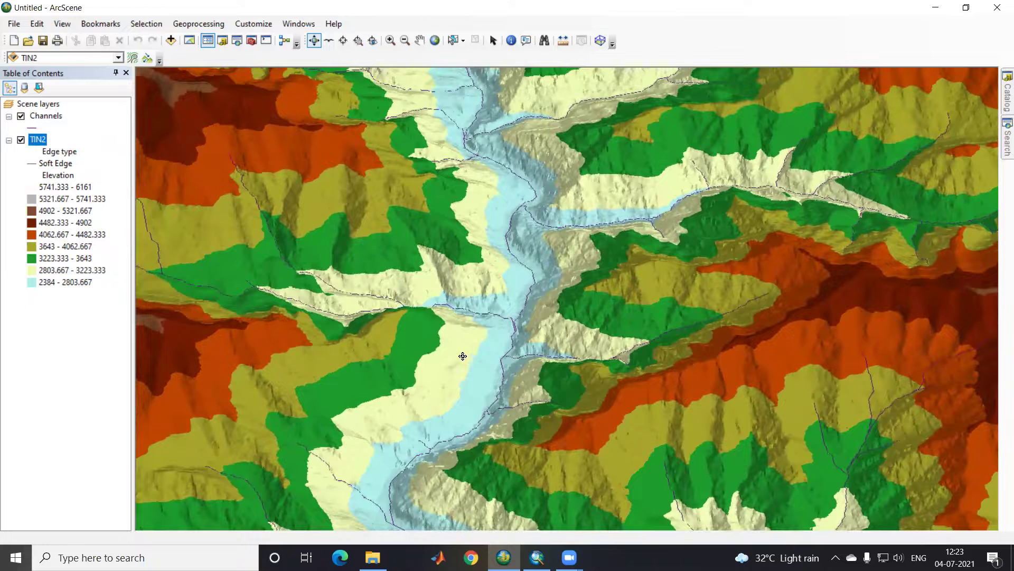
Step: In ArcMap, open Data Management Tools > Projections and Transformations > Raster > Project Raster
mouse_move(537, 557)
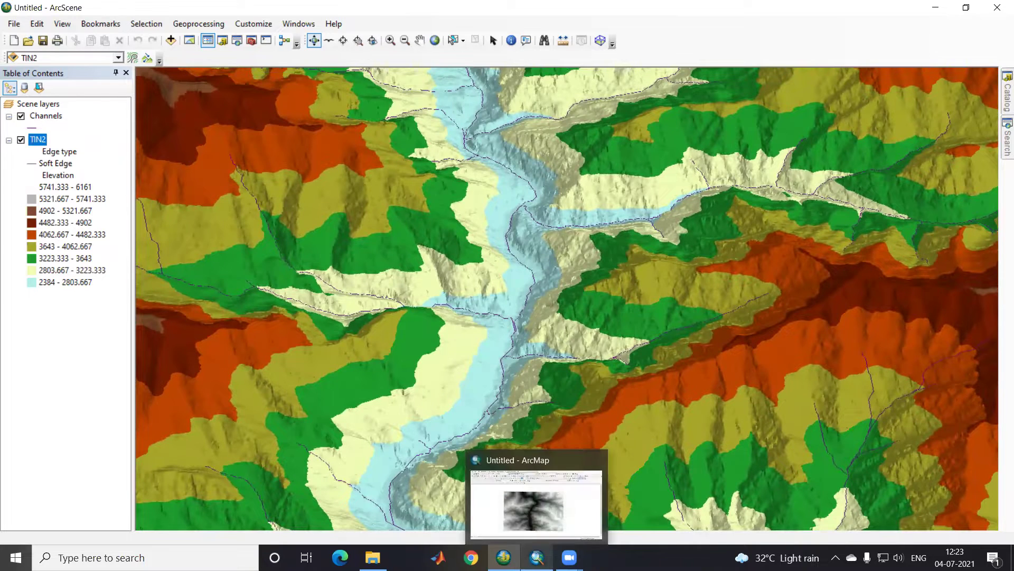
click(529, 515)
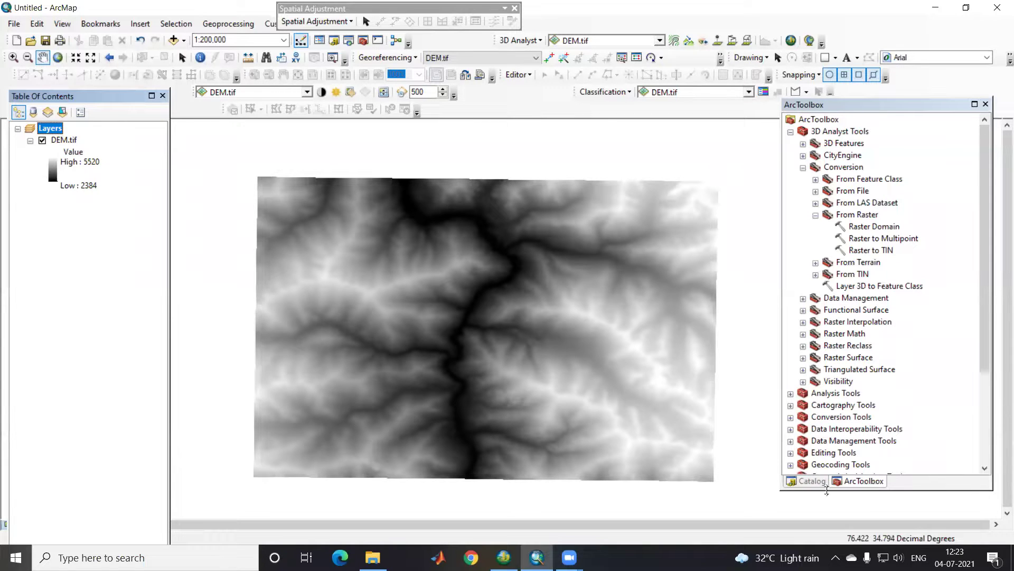
scroll(469, 270, down, 1)
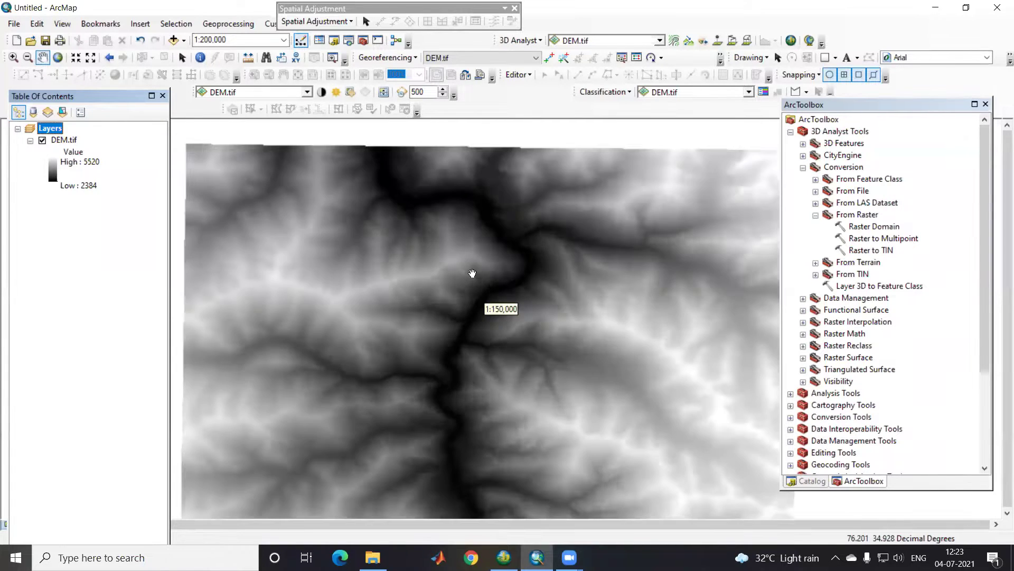
scroll(467, 270, up, 1)
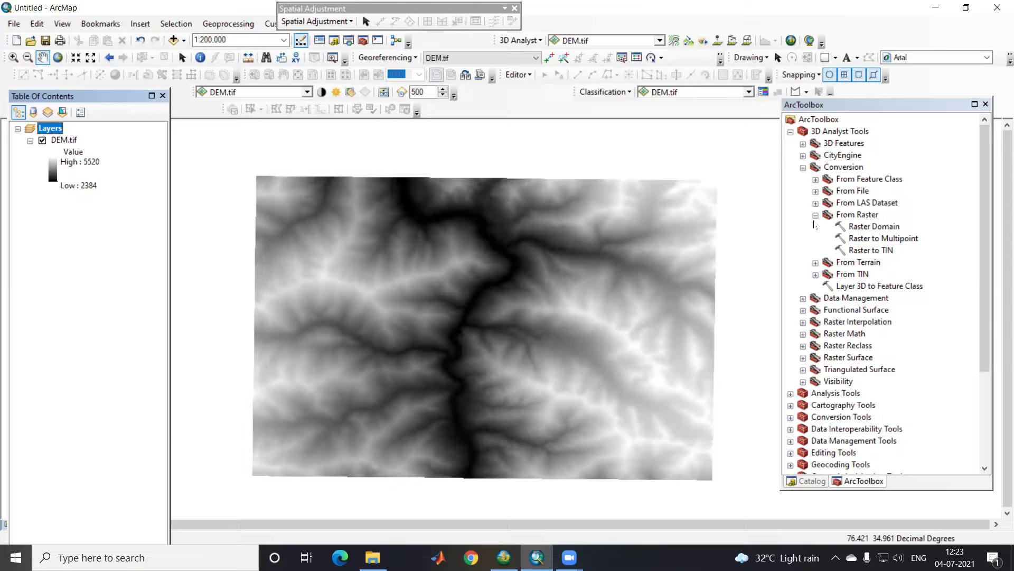
click(791, 132)
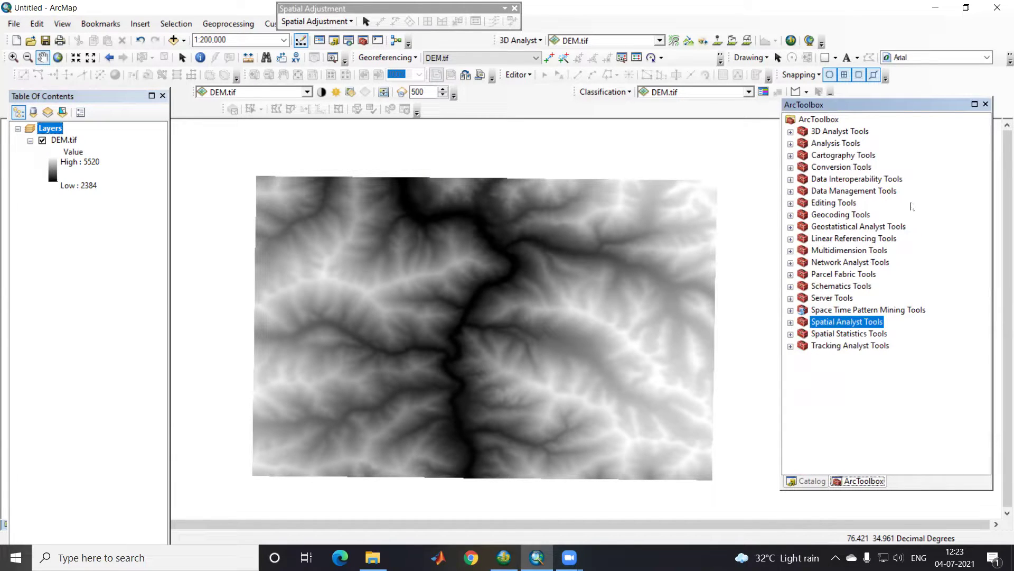
double_click(805, 191)
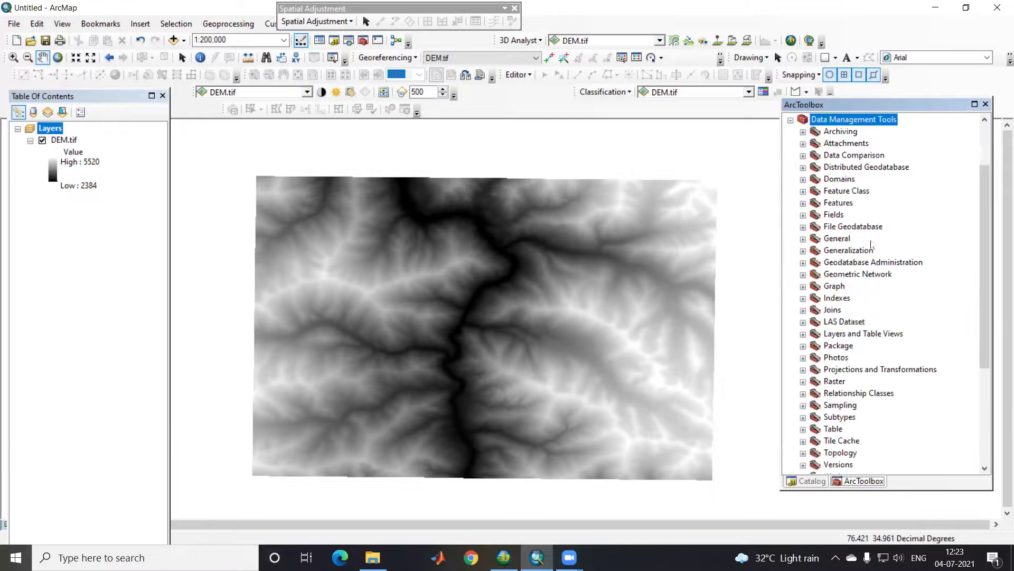
double_click(851, 370)
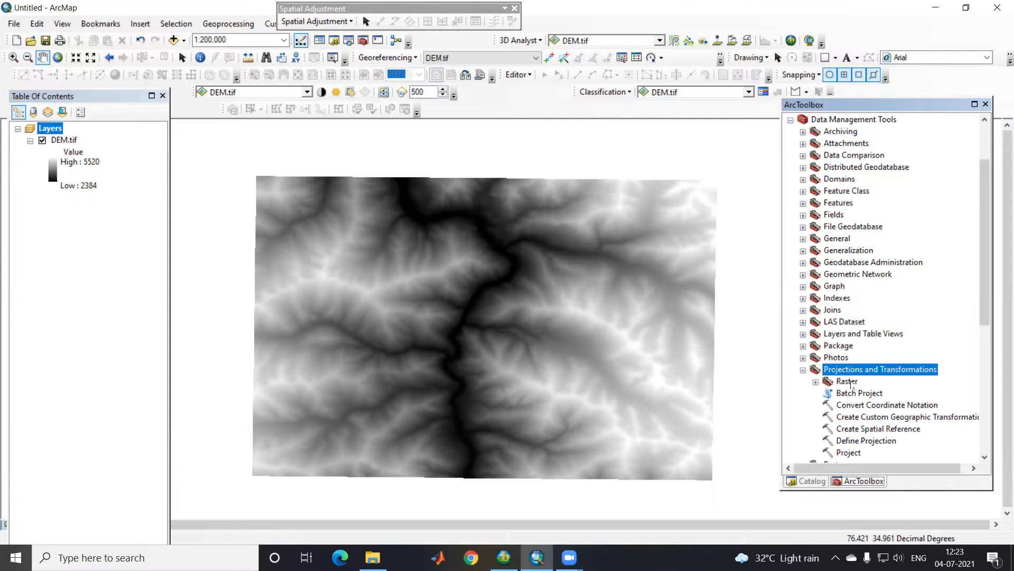
double_click(850, 382)
double_click(867, 274)
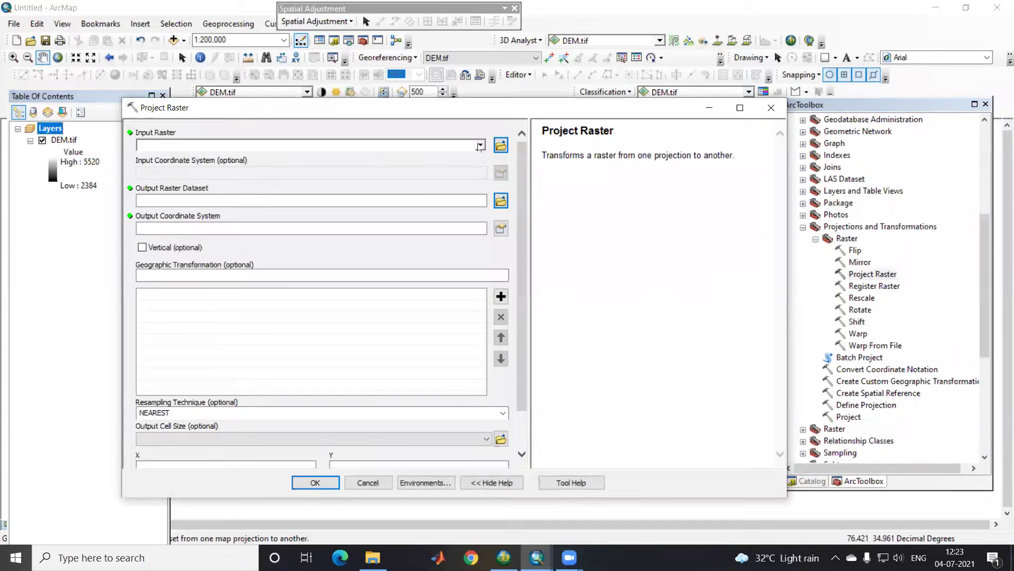
Step: Set DEM.tif as input and save the output as prj_DEM in the 3D DEM visulization folder
click(481, 146)
click(190, 159)
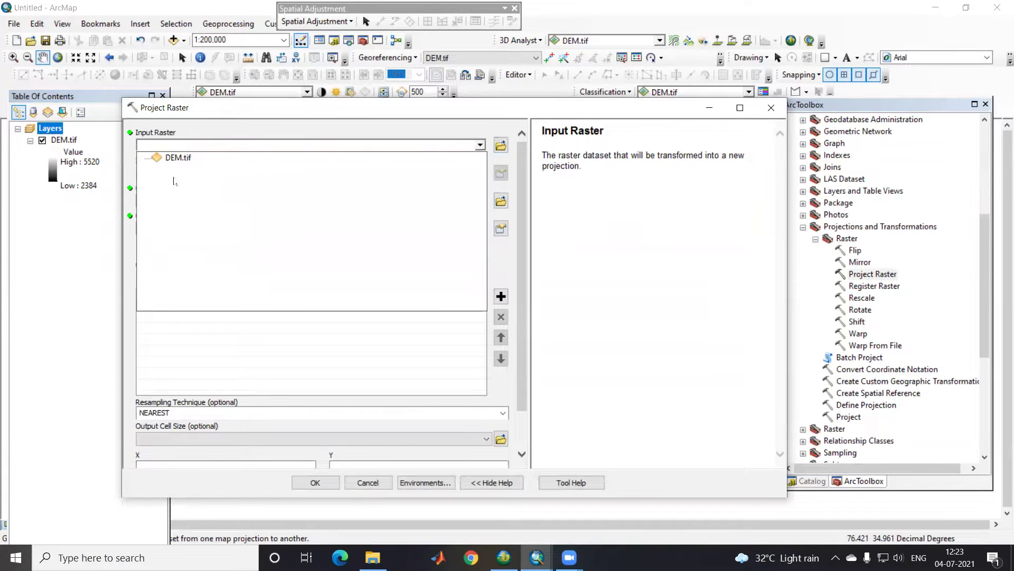
click(500, 202)
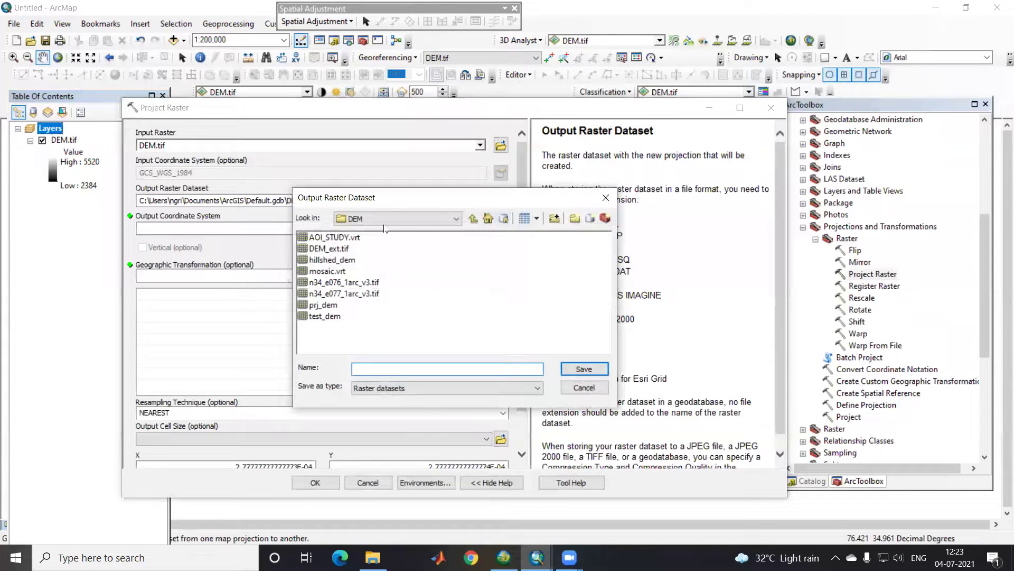
click(472, 224)
double_click(344, 237)
click(387, 370)
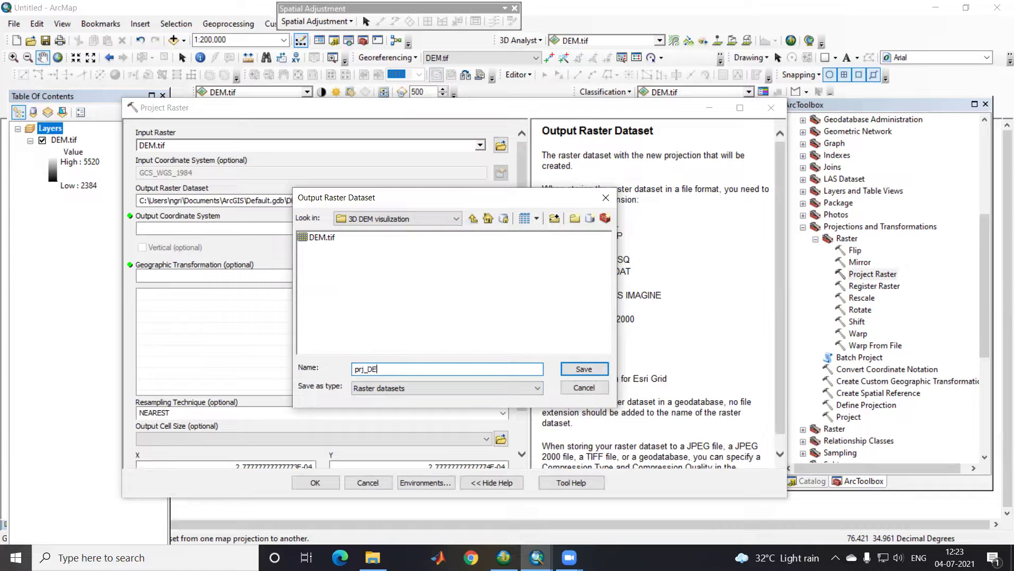
text(prj_DEM)
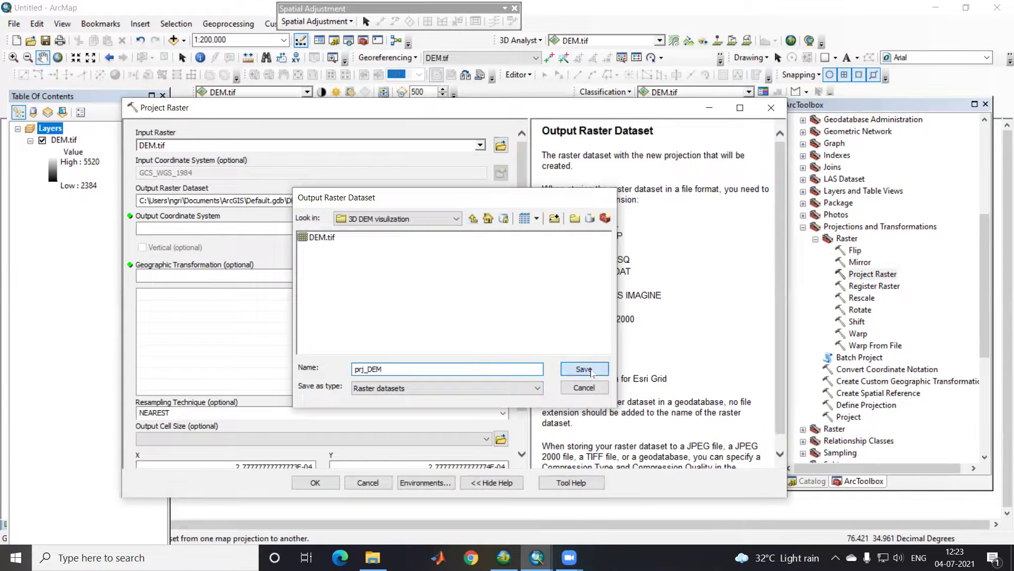
click(596, 372)
Step: Set the output coordinate system to WGS 1984 UTM Zone 43N from Favorites
click(501, 228)
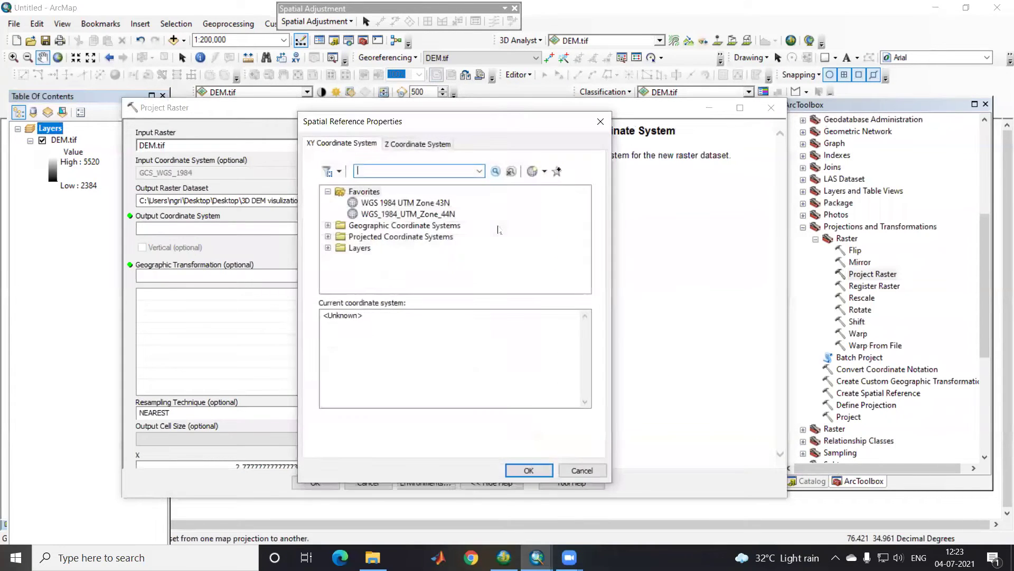
click(417, 203)
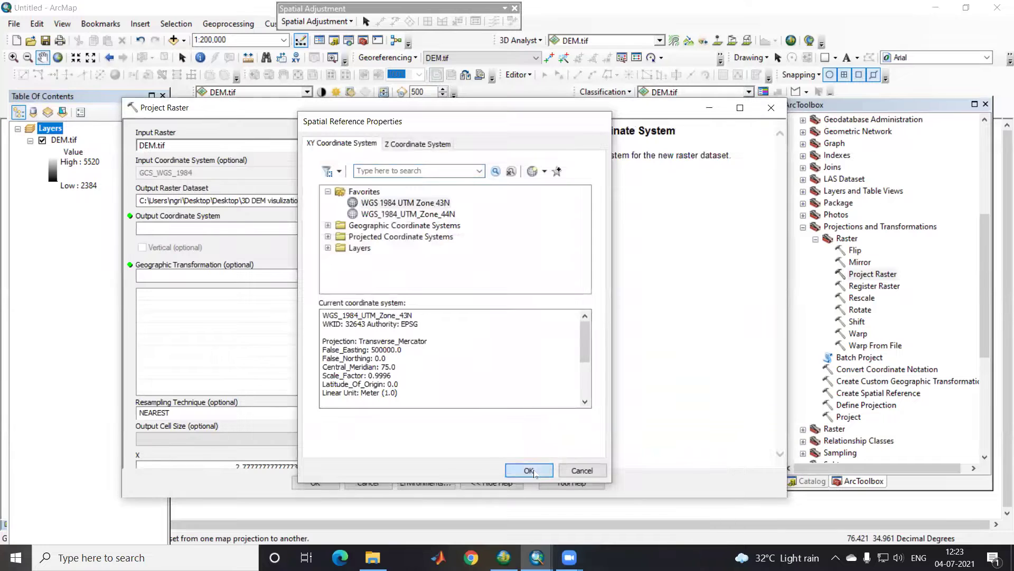
click(529, 470)
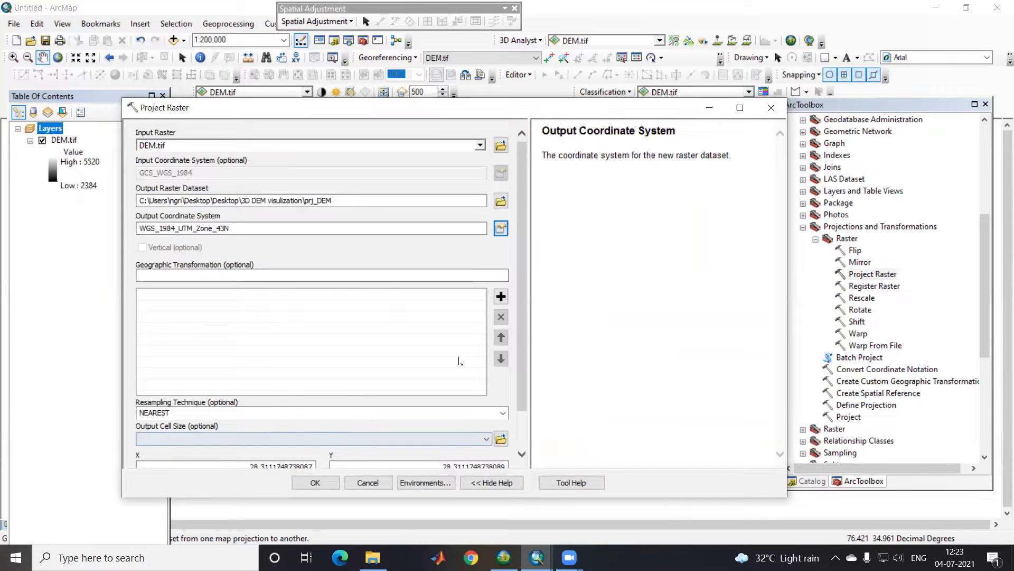
drag(528, 322, 526, 322)
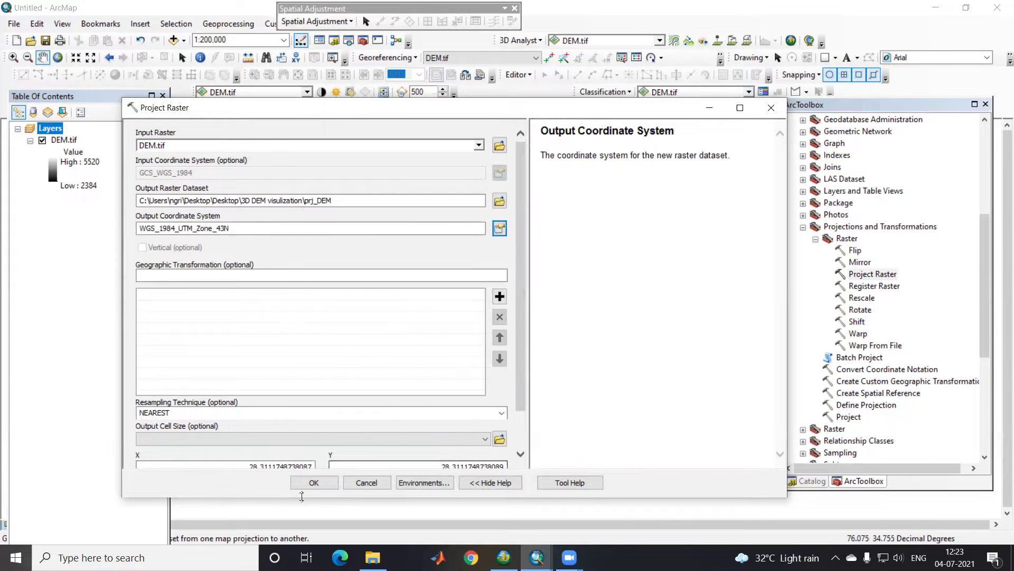
Step: Run the reprojection, hide DEM.tif, then start a blank map without saving the old one
click(328, 484)
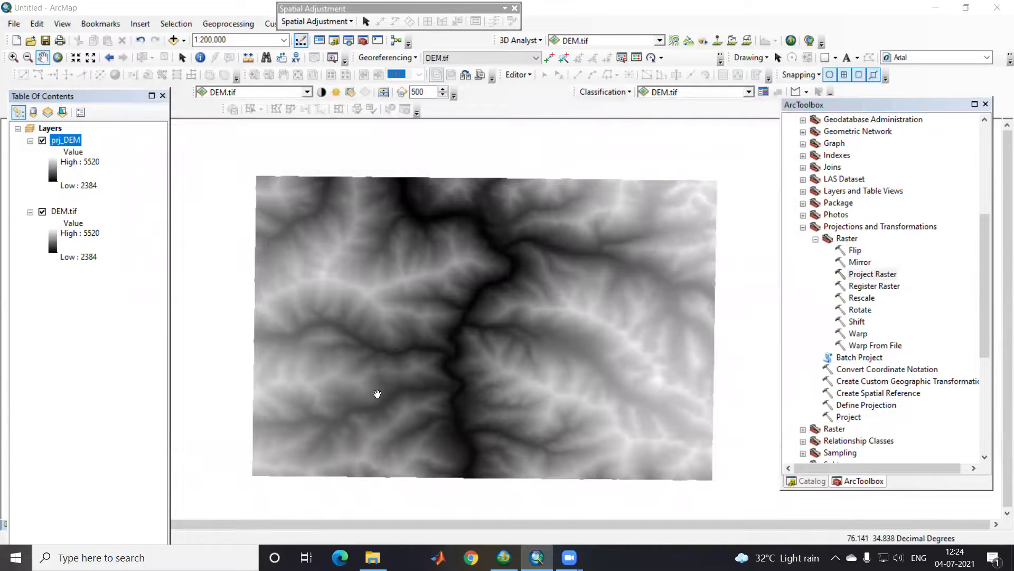
click(42, 212)
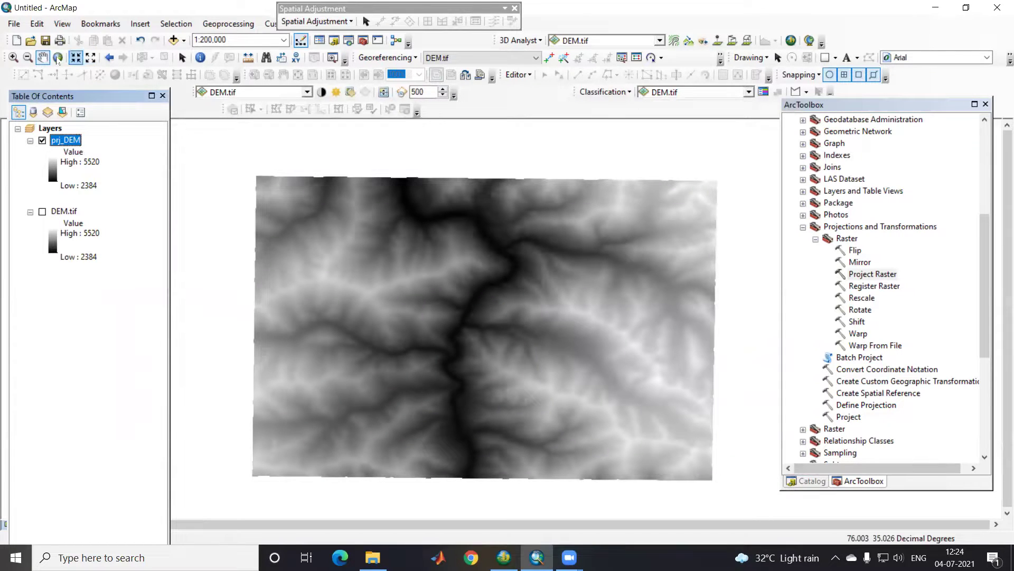
click(16, 40)
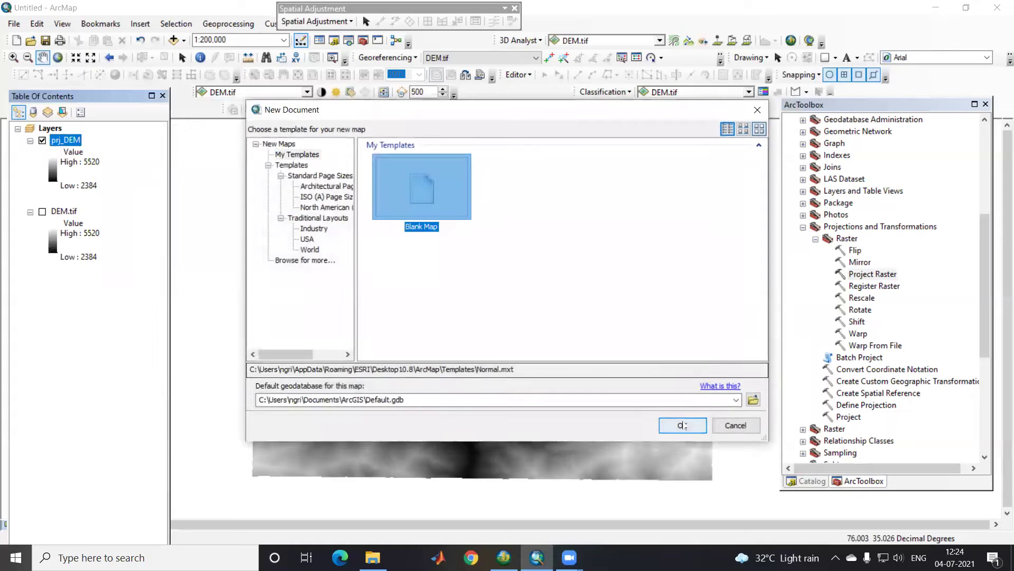
click(677, 421)
click(515, 311)
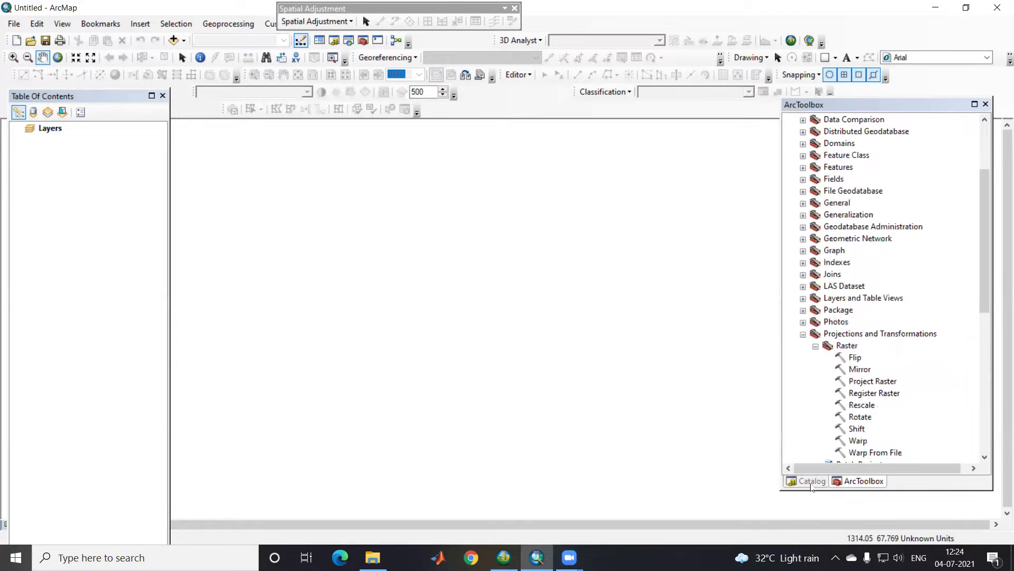
Step: Add prj_dem from the Catalog to the map and open 3D Analyst's Raster to TIN tool
click(812, 481)
drag(877, 209, 516, 251)
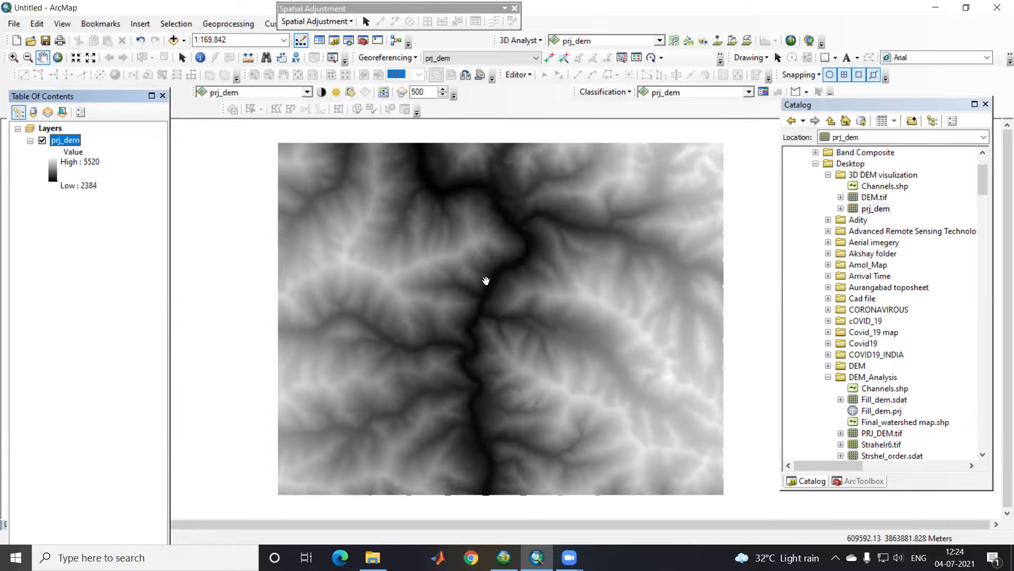
click(857, 481)
scroll(825, 164, up, 3)
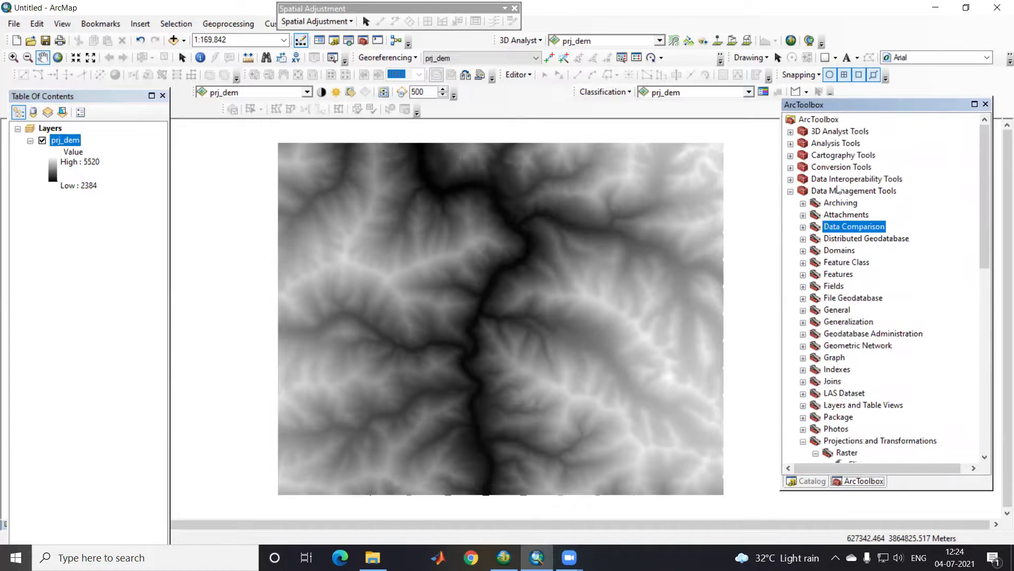
click(790, 192)
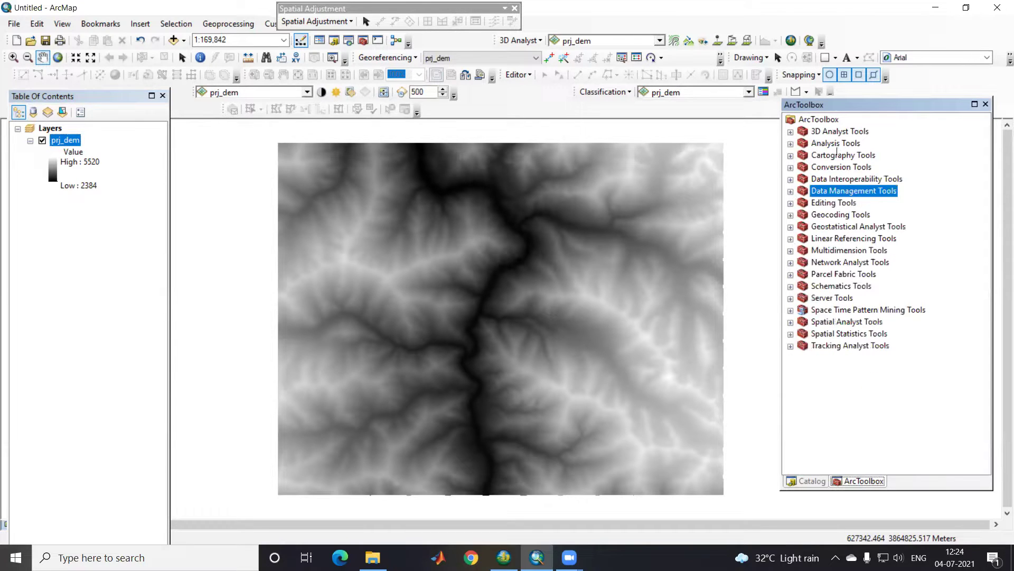
double_click(822, 133)
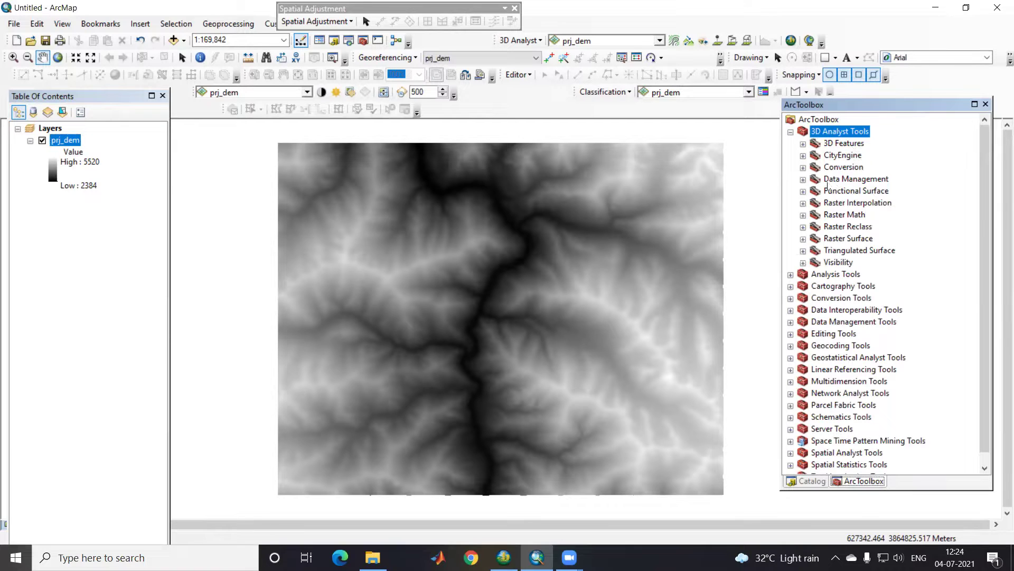
double_click(832, 167)
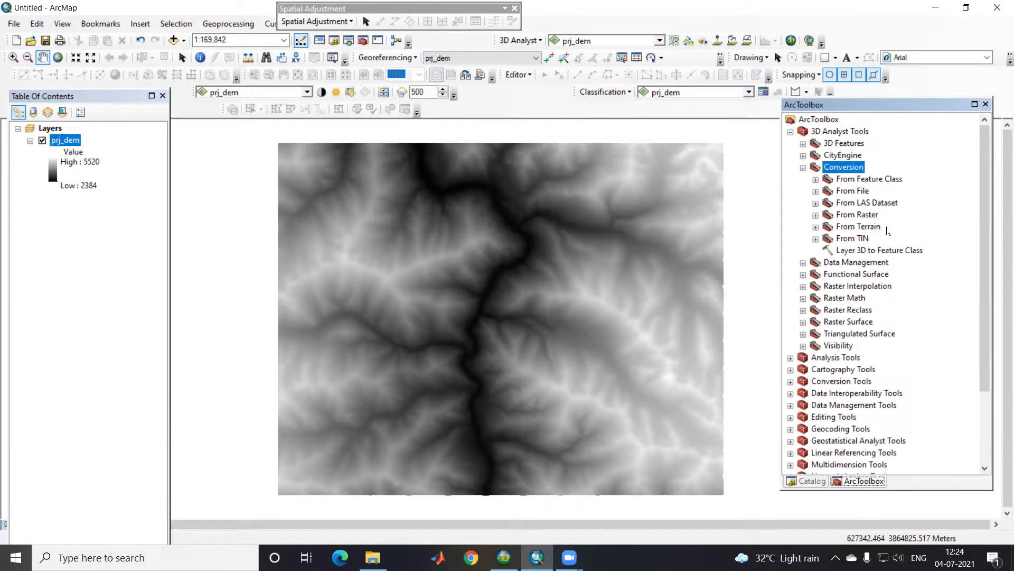
double_click(840, 216)
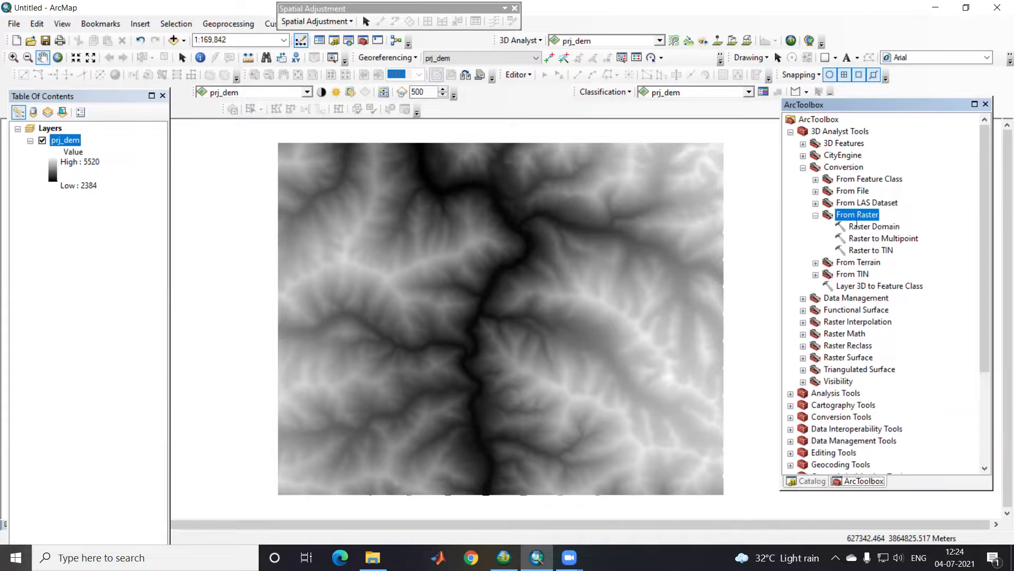
double_click(872, 251)
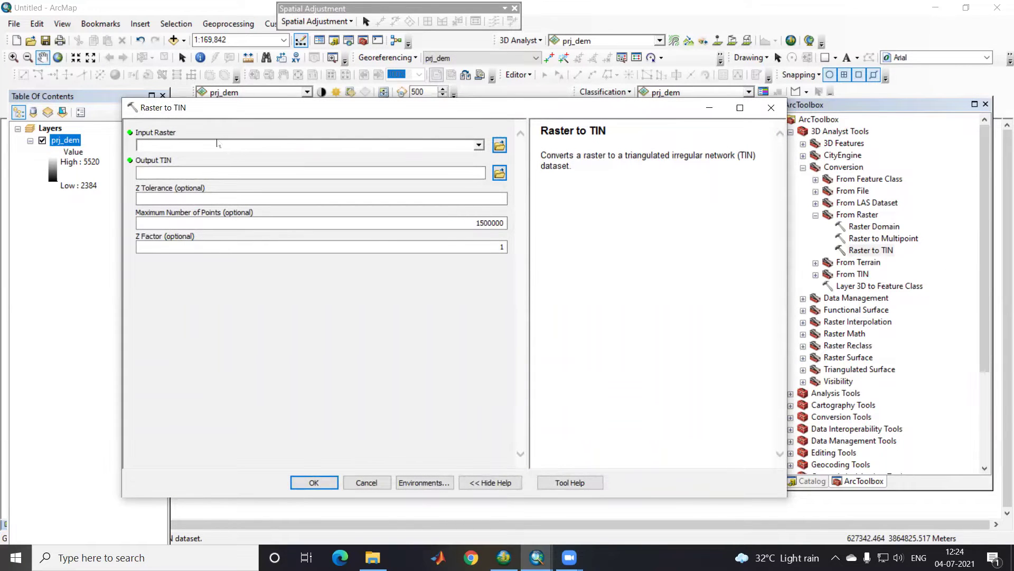
Step: Convert prj_dem to a TIN named TIN in 3D DEM visulization with Z tolerance 0.01
click(479, 146)
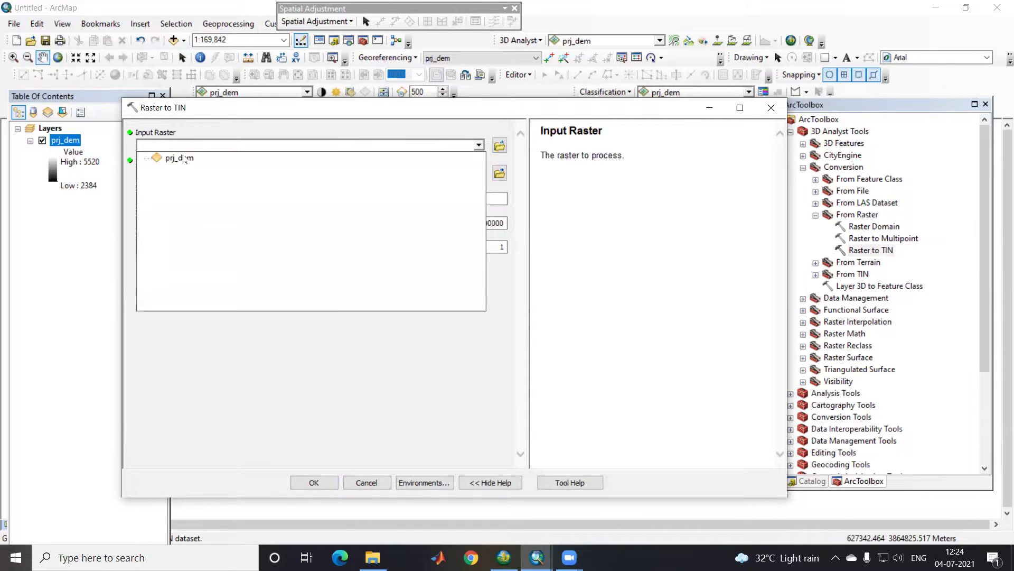
click(179, 157)
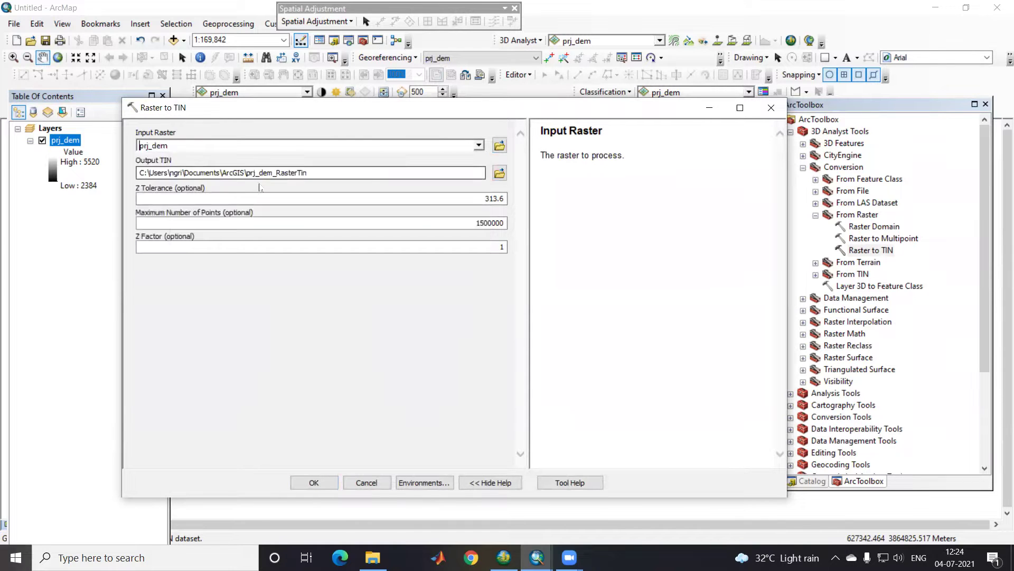
click(500, 172)
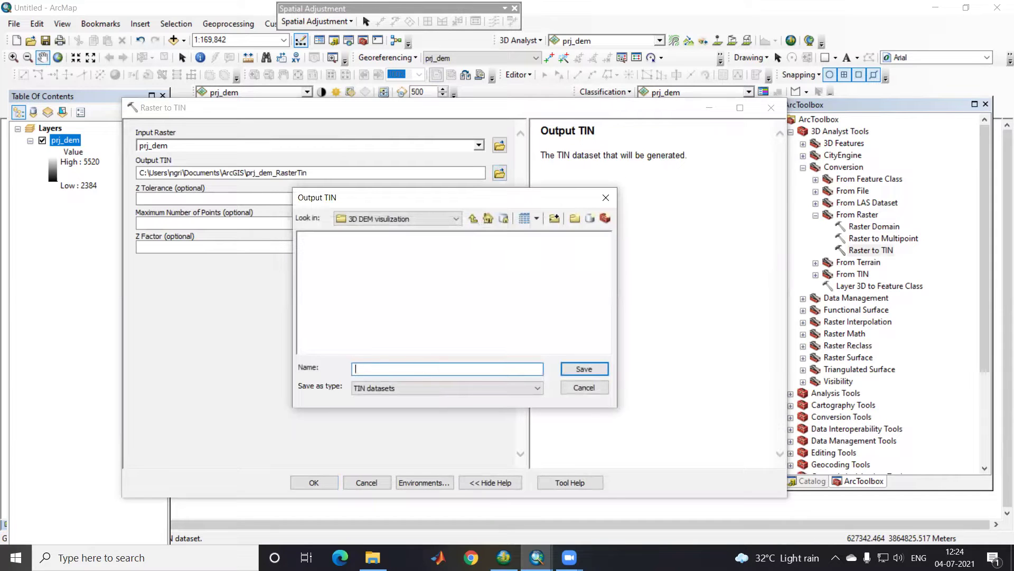
click(584, 368)
click(450, 195)
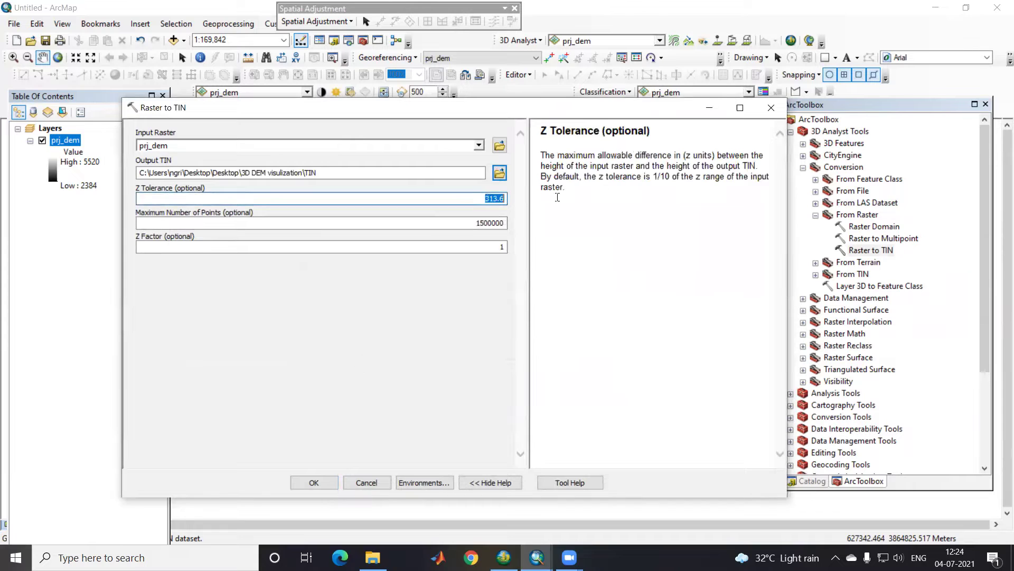
text(0.01)
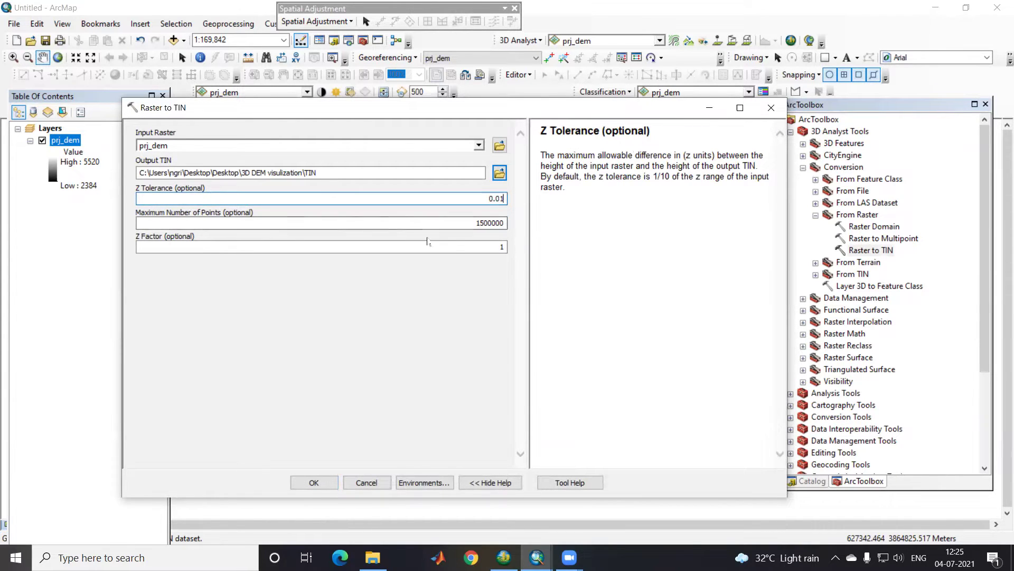
click(320, 483)
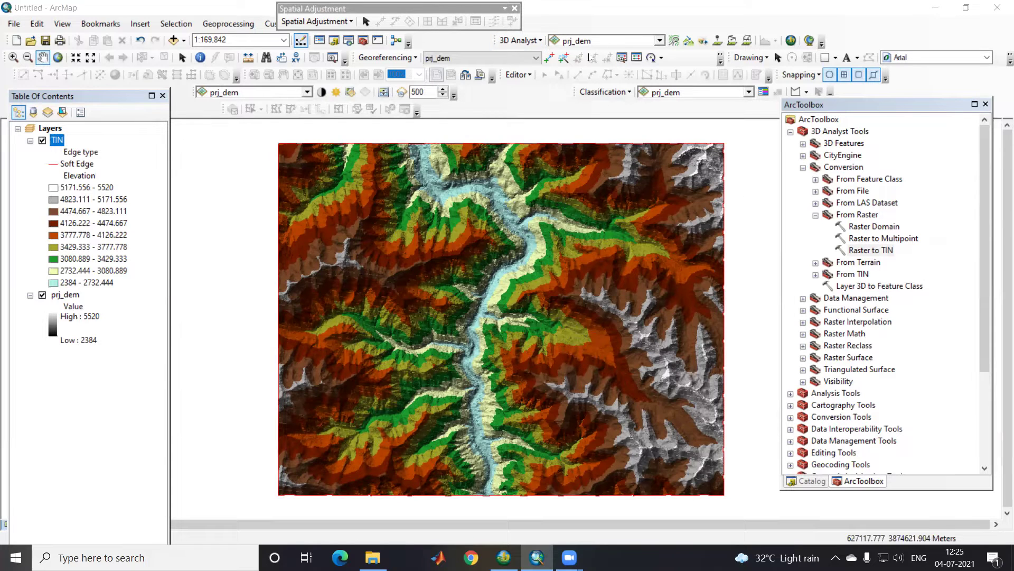
Step: Bring up the toolbar list and close it without changes
right_click(875, 38)
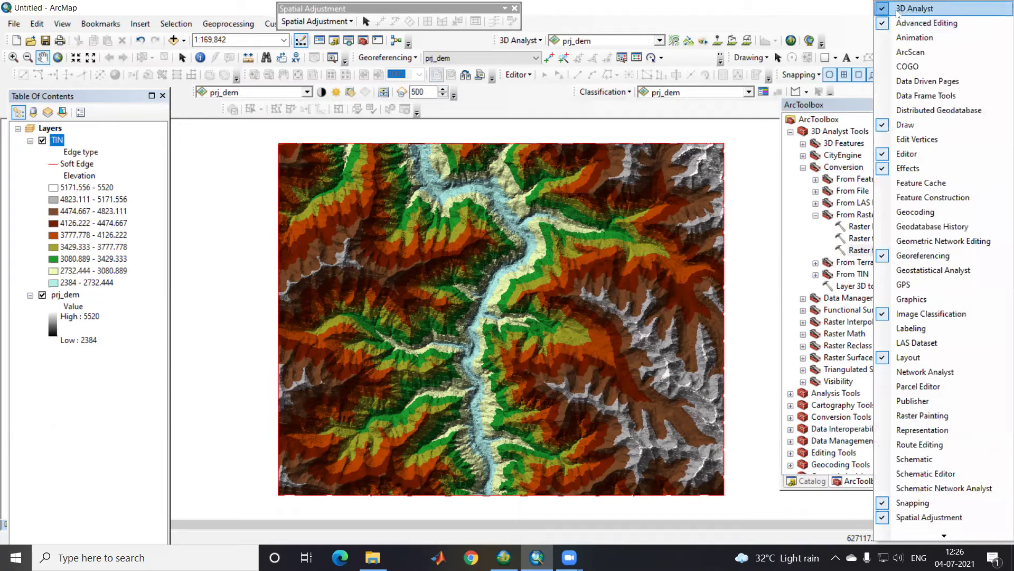
click(849, 23)
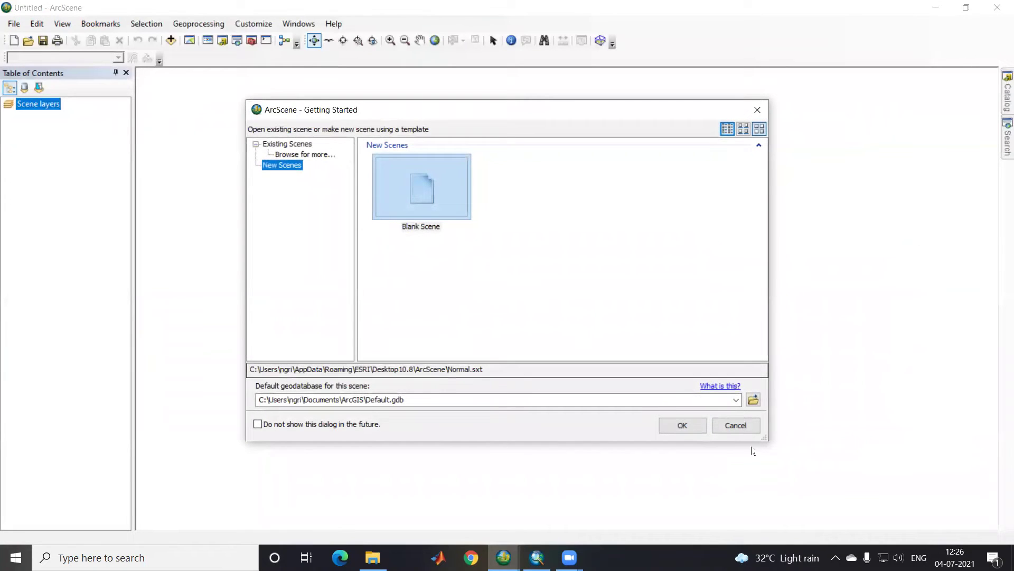
Step: Skip the Getting Started window and add TIN from the 3D DEM visulization folder to the scene
click(735, 426)
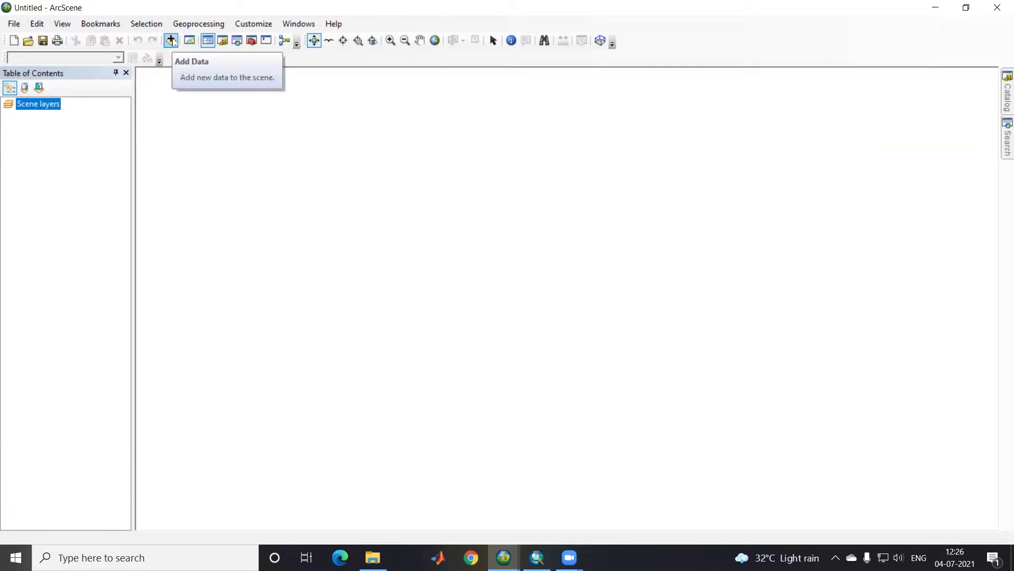
click(171, 41)
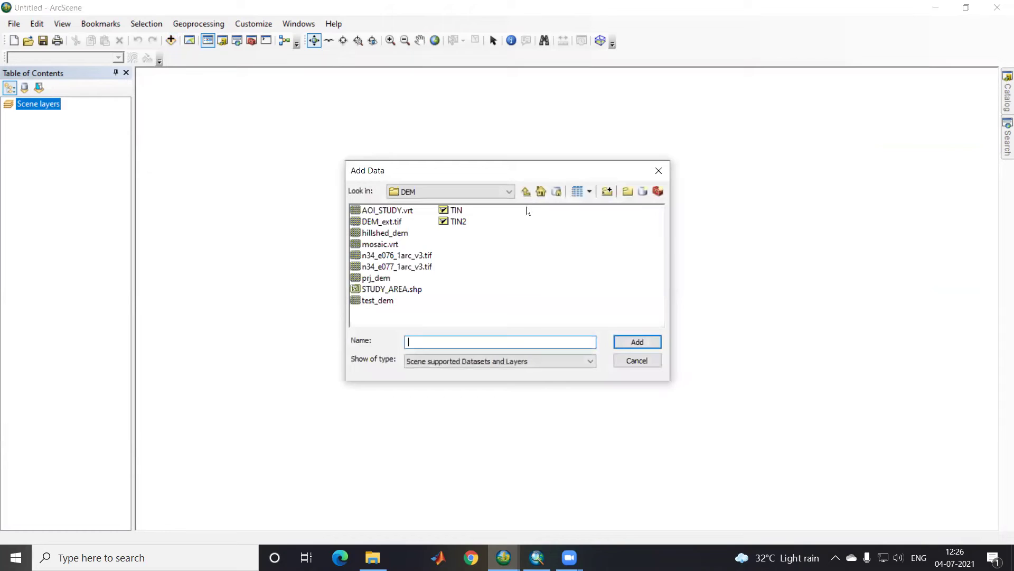
click(525, 192)
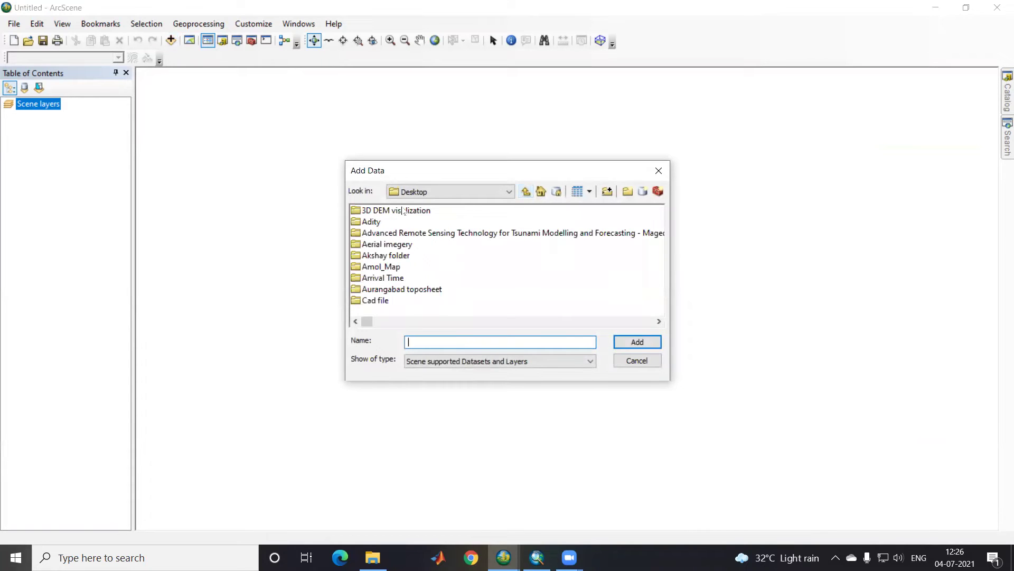
double_click(404, 211)
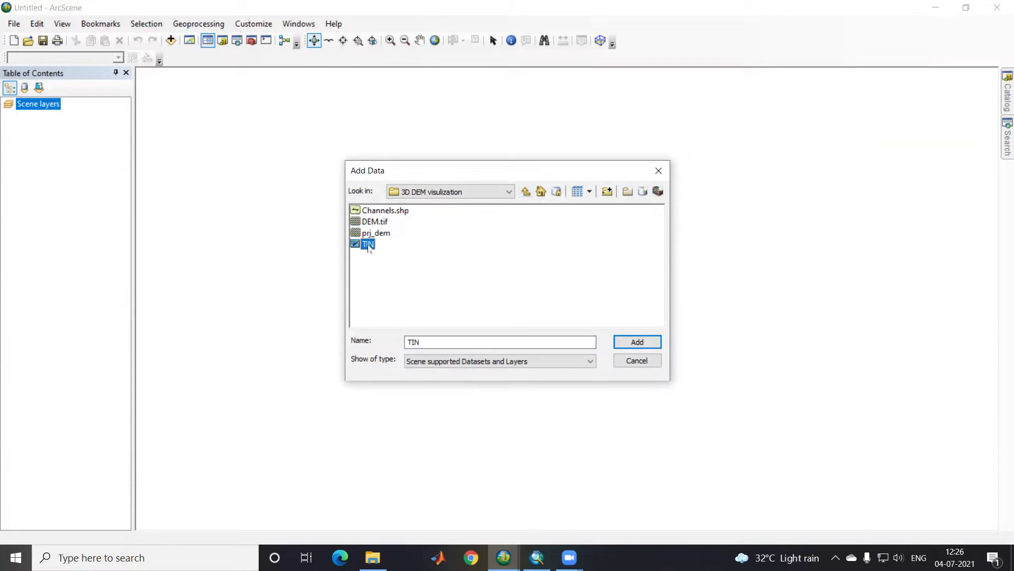
click(626, 341)
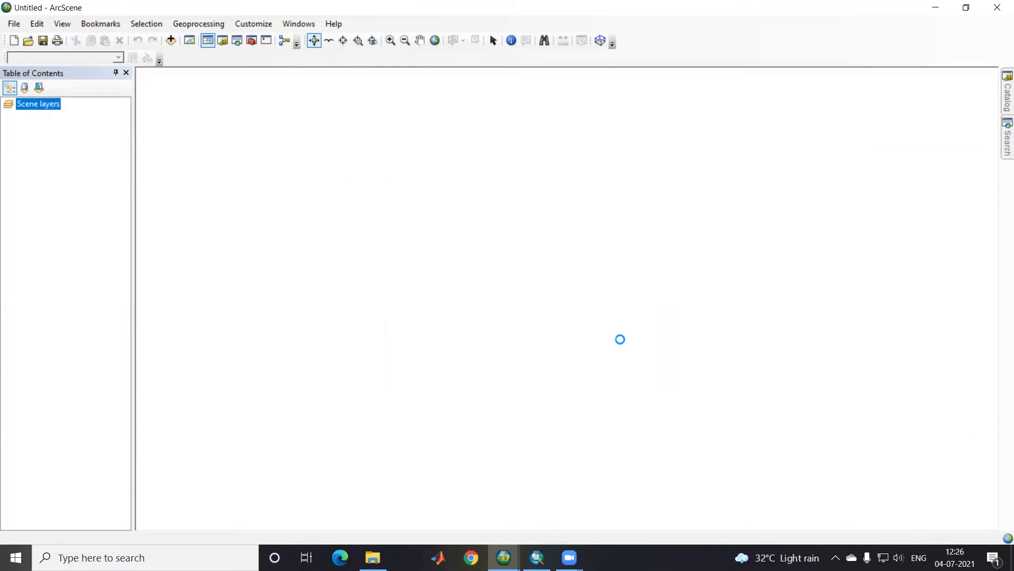
Step: Orbit and zoom the scene to see the whole TIN terrain from a raised oblique angle
drag(582, 393, 481, 352)
right_drag(481, 351, 556, 306)
scroll(556, 305, up, 5)
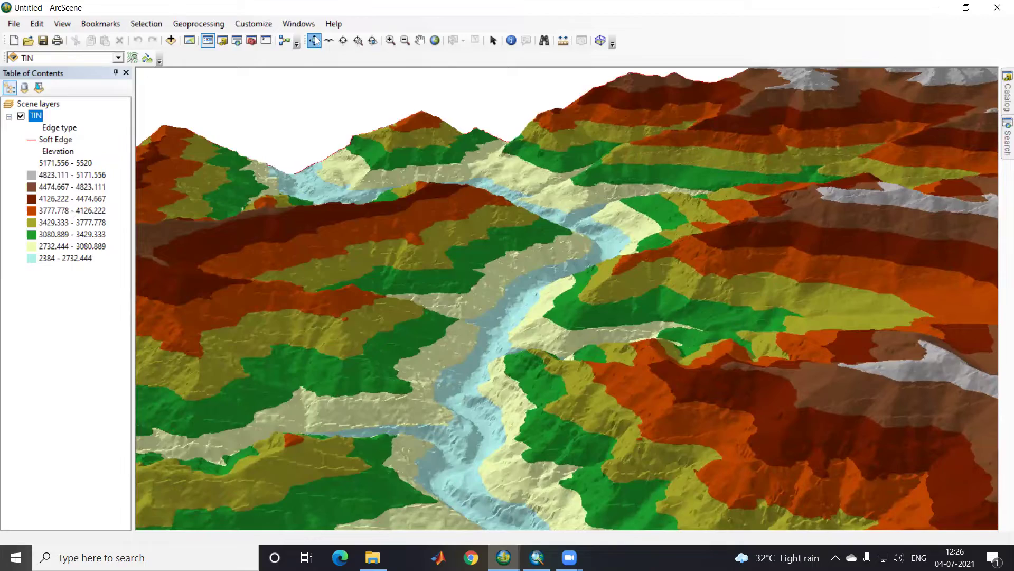
drag(449, 327, 472, 296)
right_drag(473, 296, 446, 423)
drag(445, 423, 449, 383)
drag(527, 391, 540, 343)
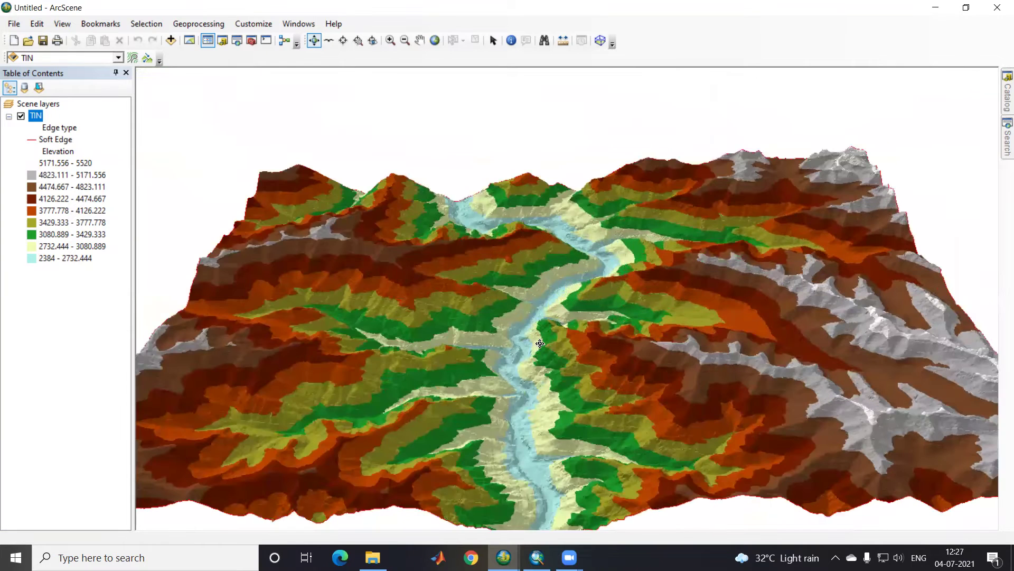
Step: Set the TIN layer's Base Heights elevation factor to 2 and tilt the view to look down on it
right_click(38, 118)
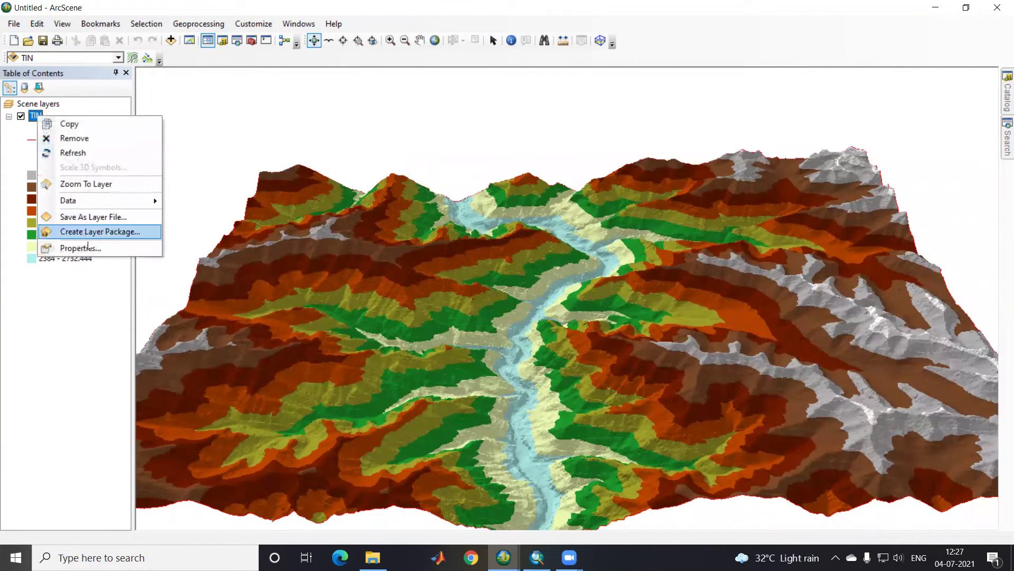
click(66, 246)
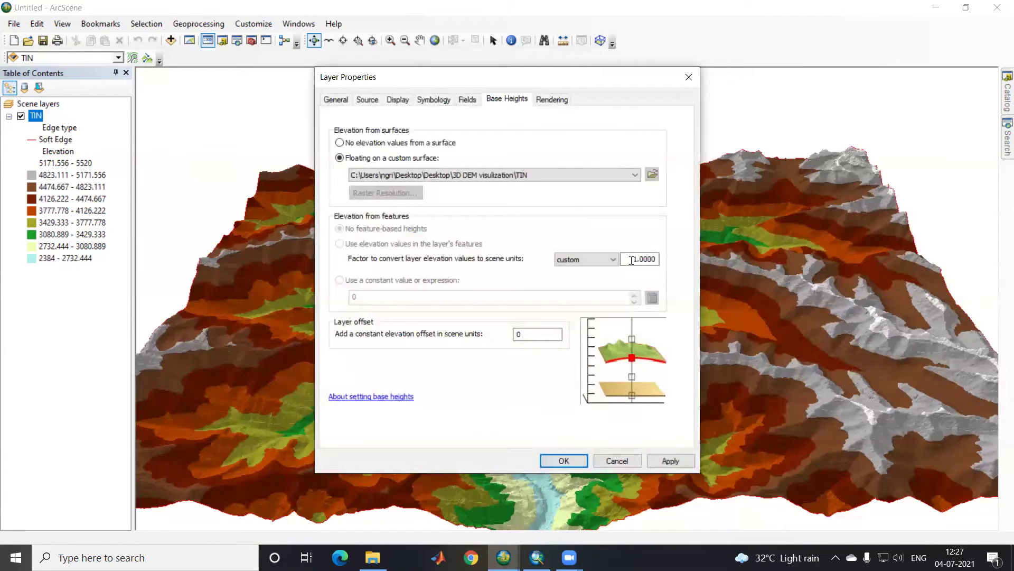
text(2)
click(668, 461)
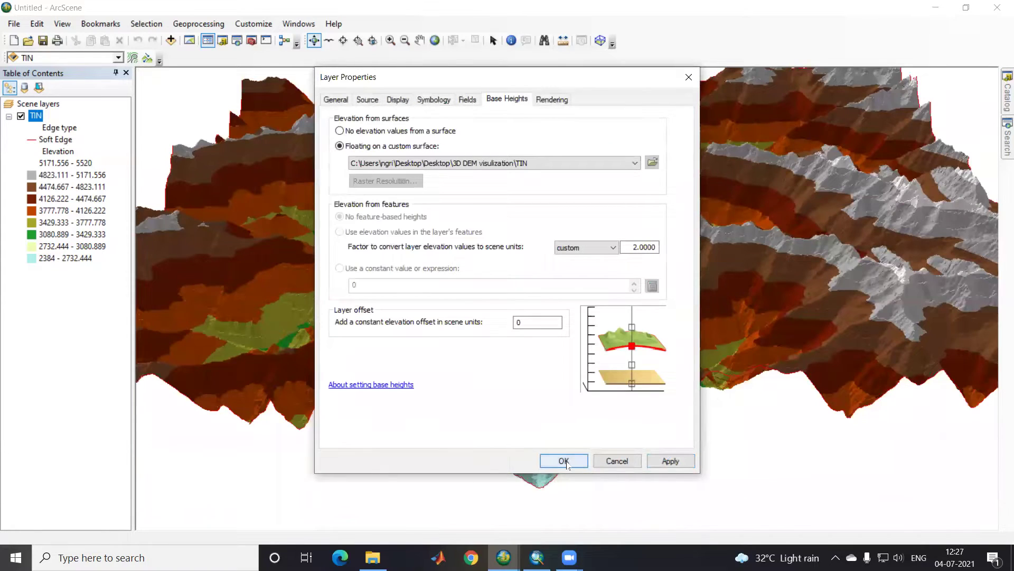
click(564, 460)
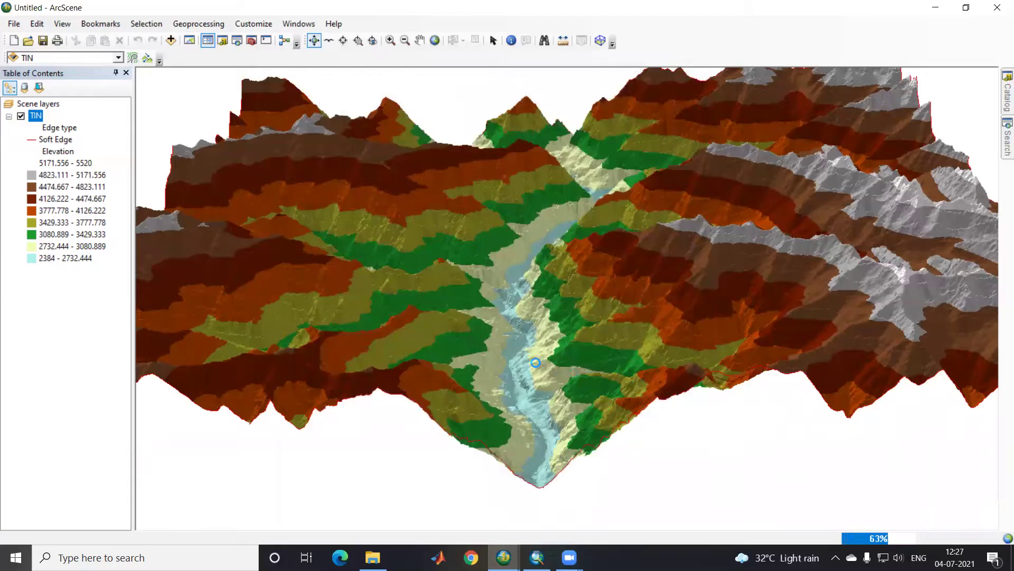
drag(506, 380, 426, 288)
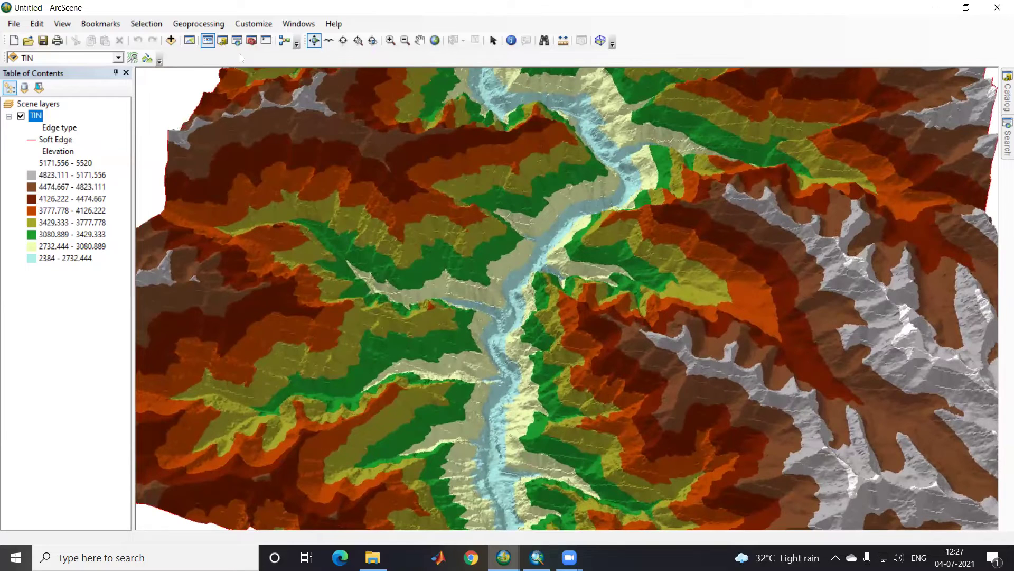
Step: Add Channels.shp from the 3D DEM visulization folder and tilt to a low oblique view
click(170, 41)
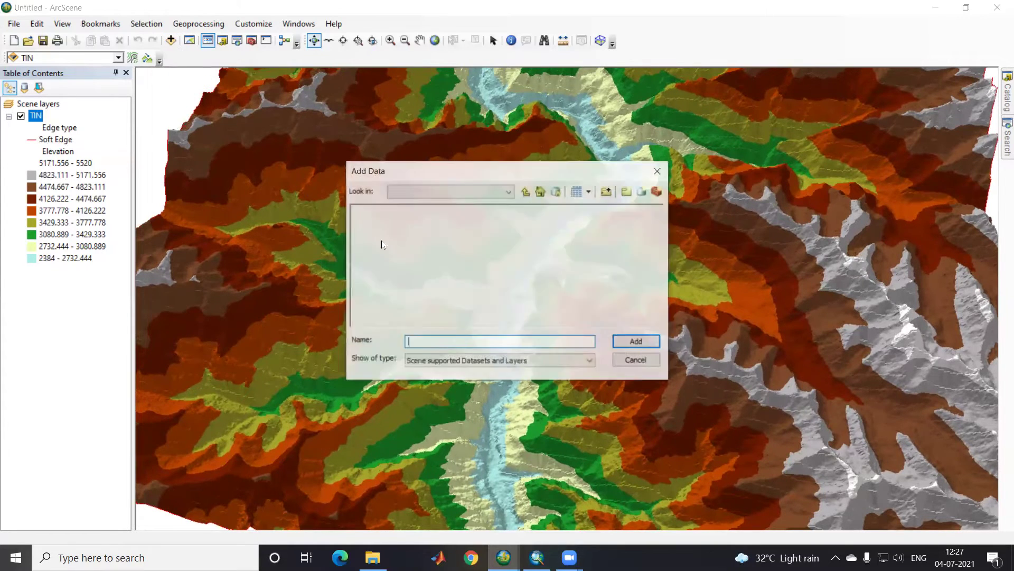
click(377, 211)
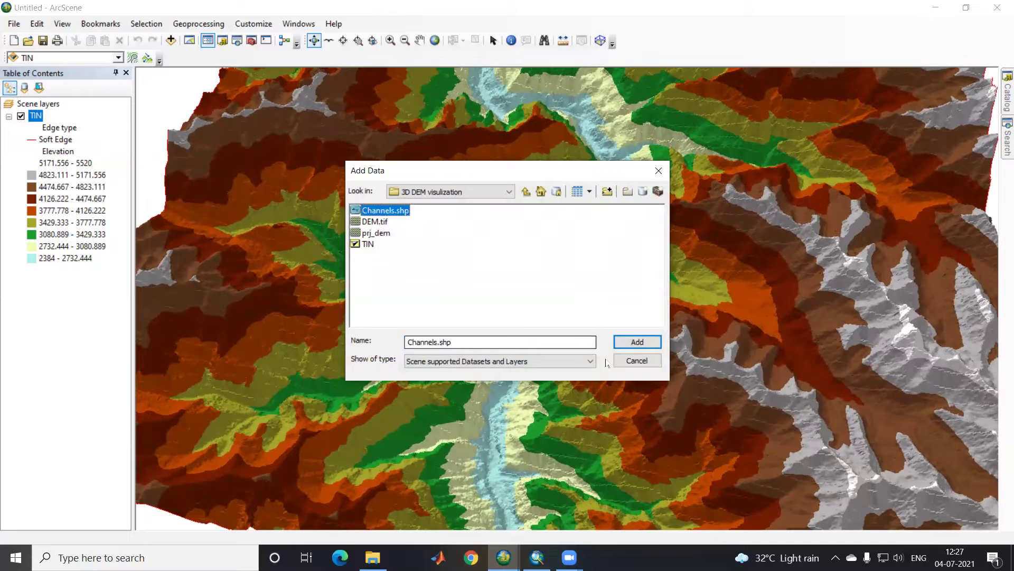
click(631, 341)
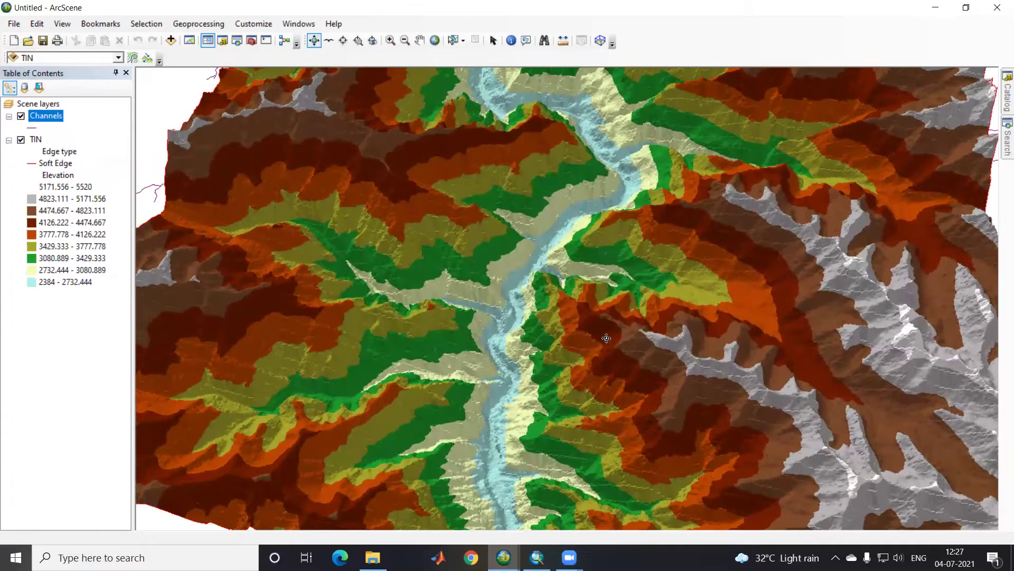
drag(529, 394, 647, 427)
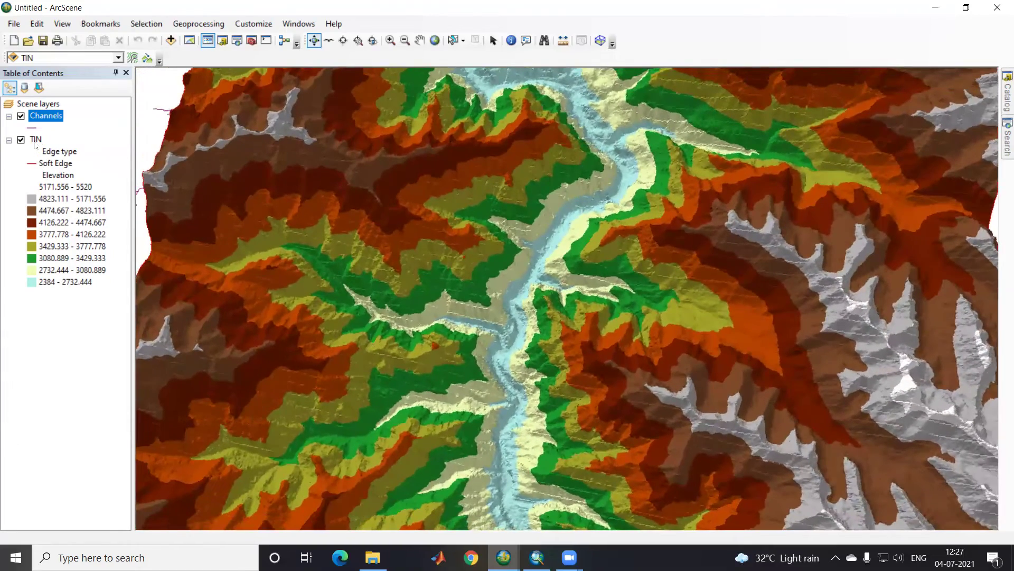
Step: Remove the TIN layer and add it back so it sits beneath Channels
right_click(34, 142)
click(69, 162)
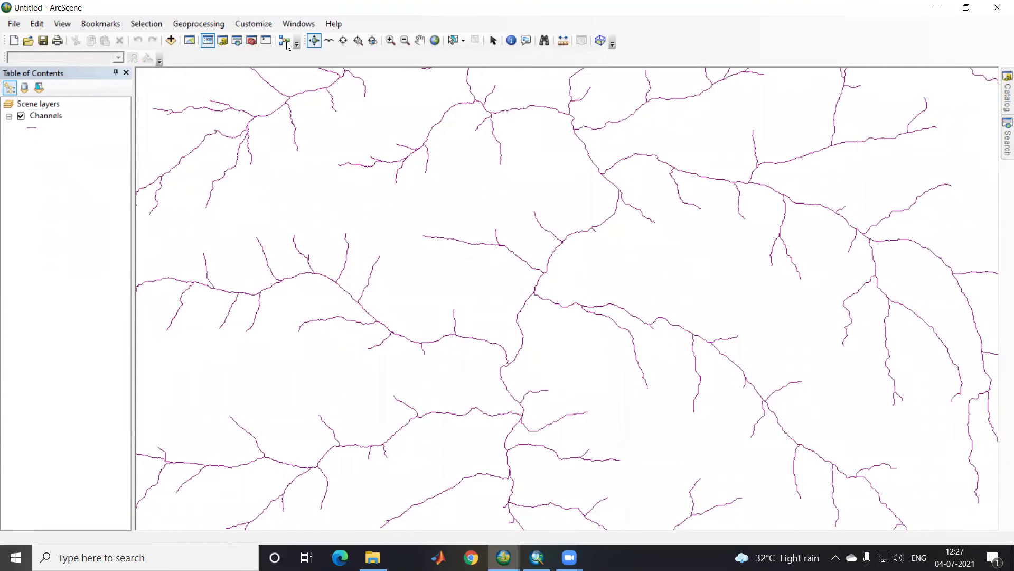
click(170, 40)
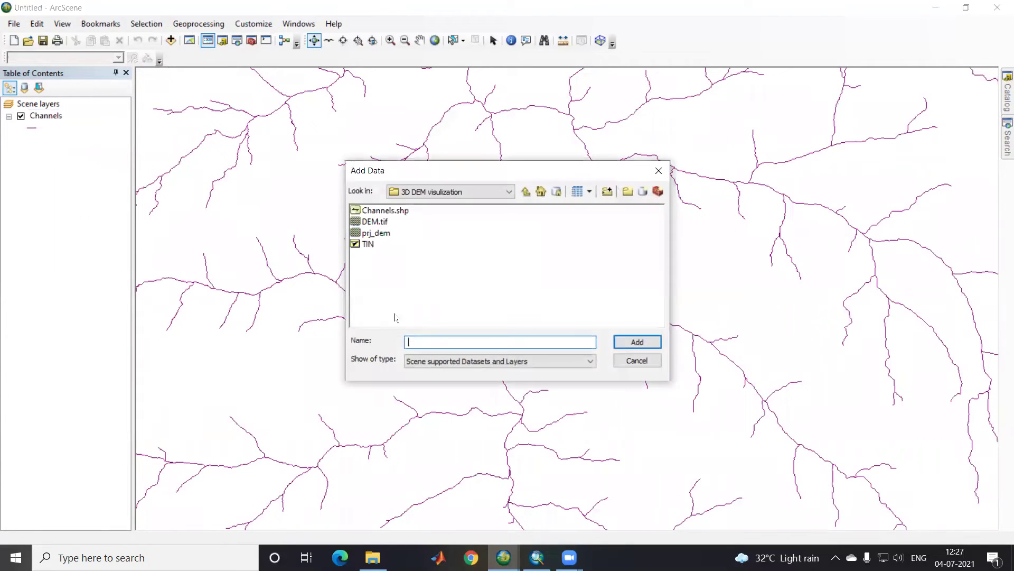
click(369, 244)
click(637, 341)
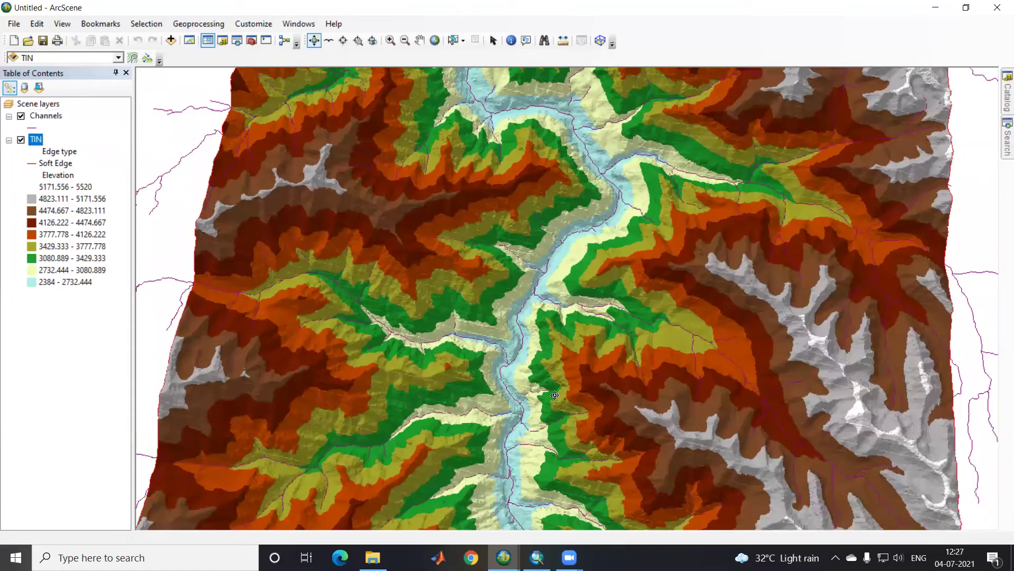
Step: Tilt and zoom the scene to view the coloured terrain with stream lines in perspective
drag(526, 365, 511, 330)
scroll(511, 343, down, 5)
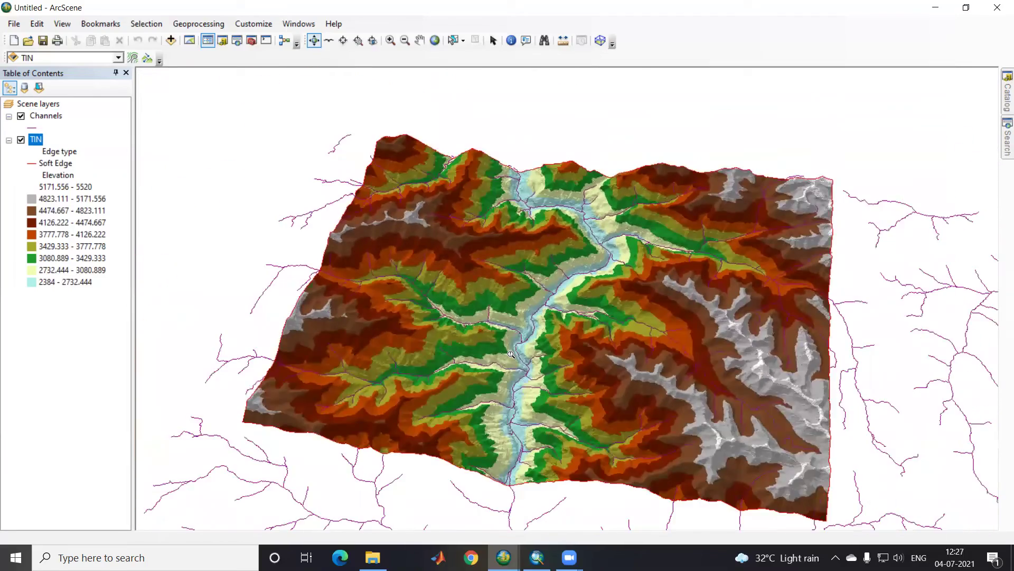
scroll(512, 352, up, 10)
scroll(511, 353, up, 2)
drag(473, 394, 483, 414)
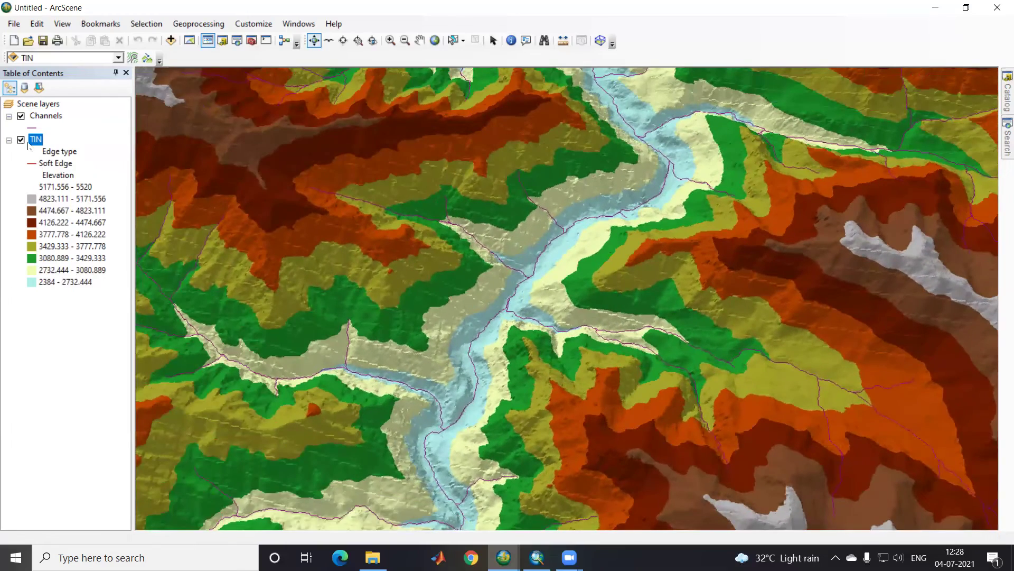
Step: Set the TIN layer's base-height elevation factor to 3 and apply it
right_click(32, 144)
click(76, 271)
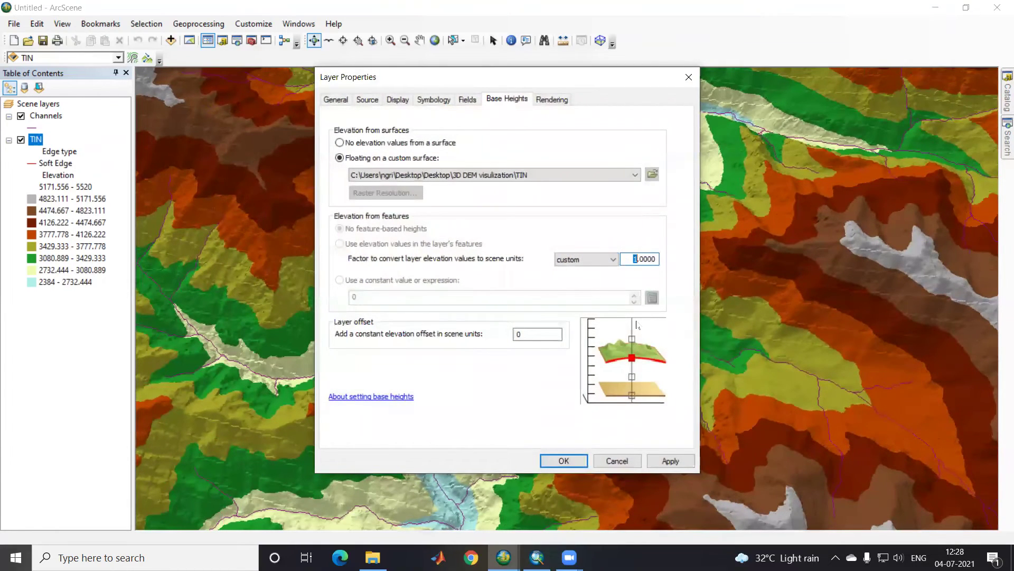
click(670, 461)
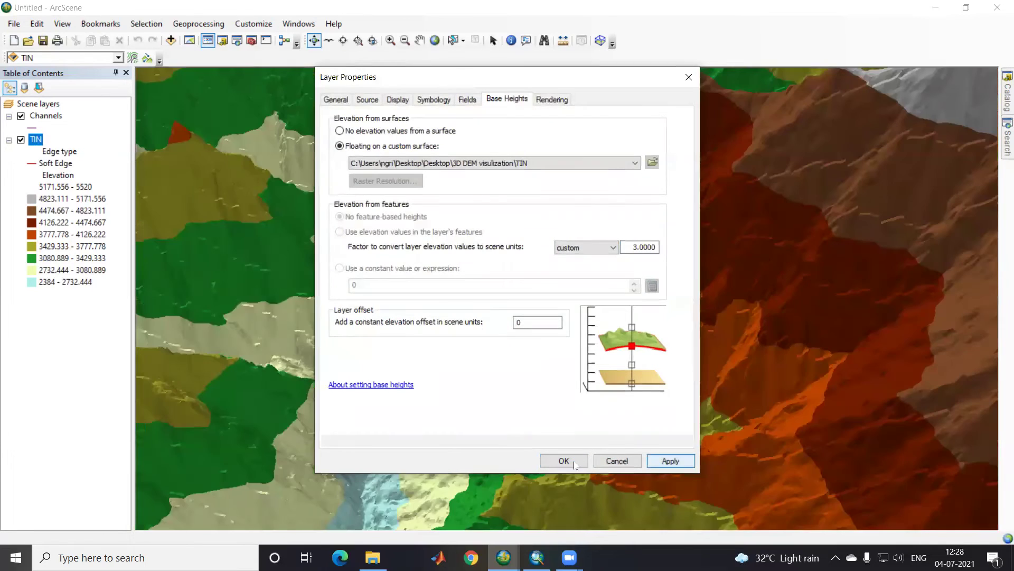
click(573, 461)
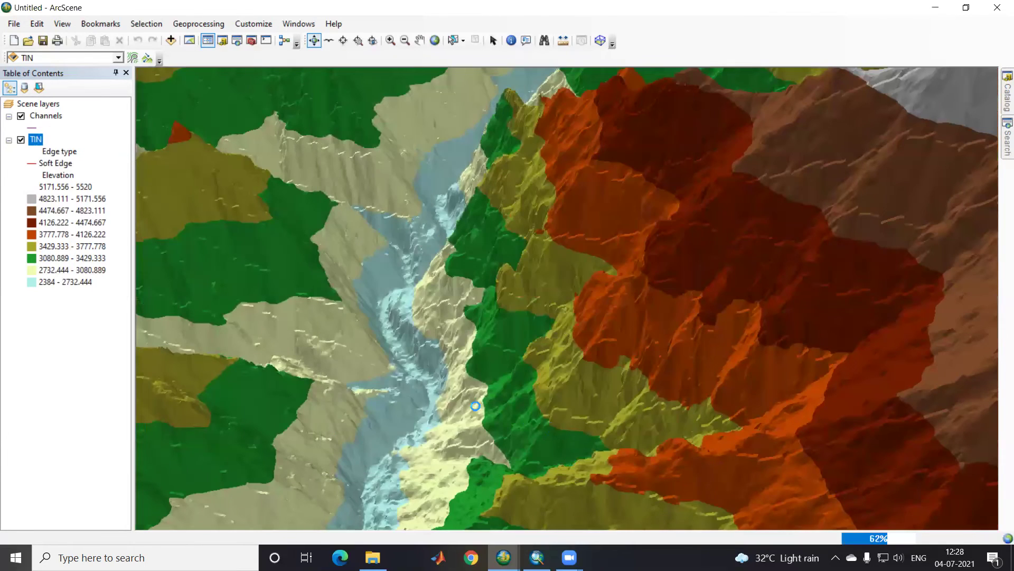
Step: Orbit and zoom in to inspect the more exaggerated terrain relief
drag(545, 408, 533, 361)
scroll(533, 361, down, 5)
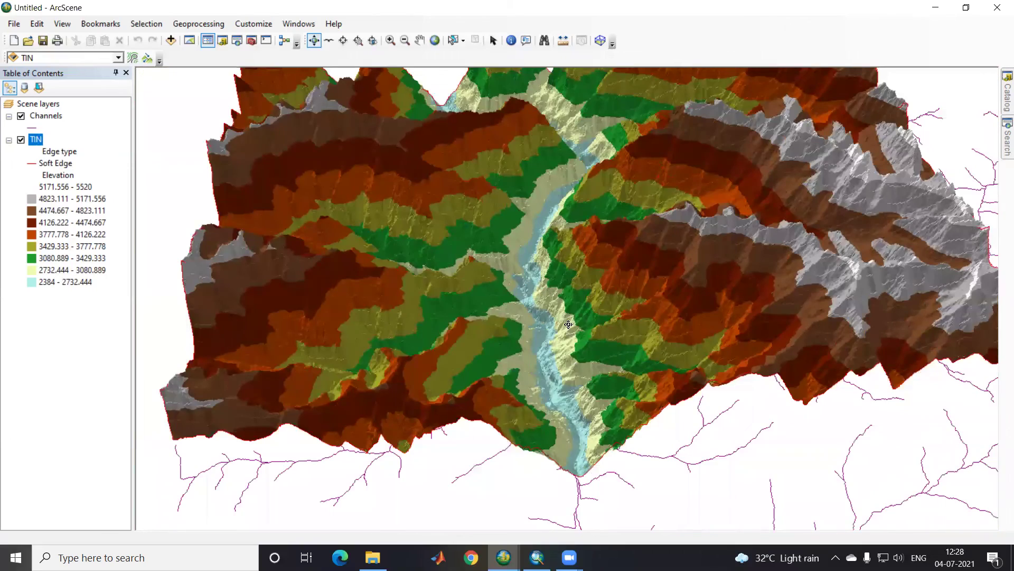
drag(568, 323, 558, 478)
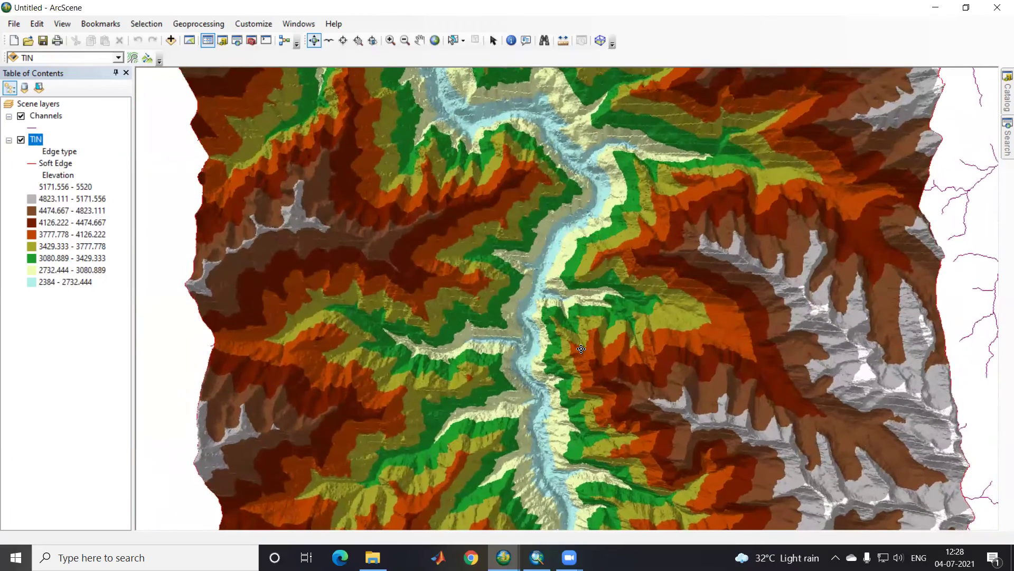